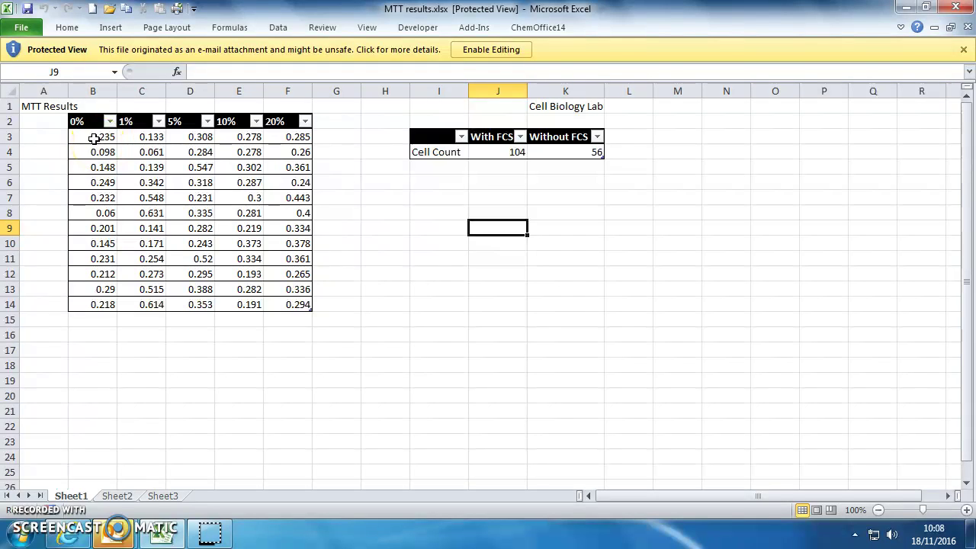
Copy the MTT results range B2:F14 with its 0%–20% columns
left_click_drag(90, 122, 290, 304)
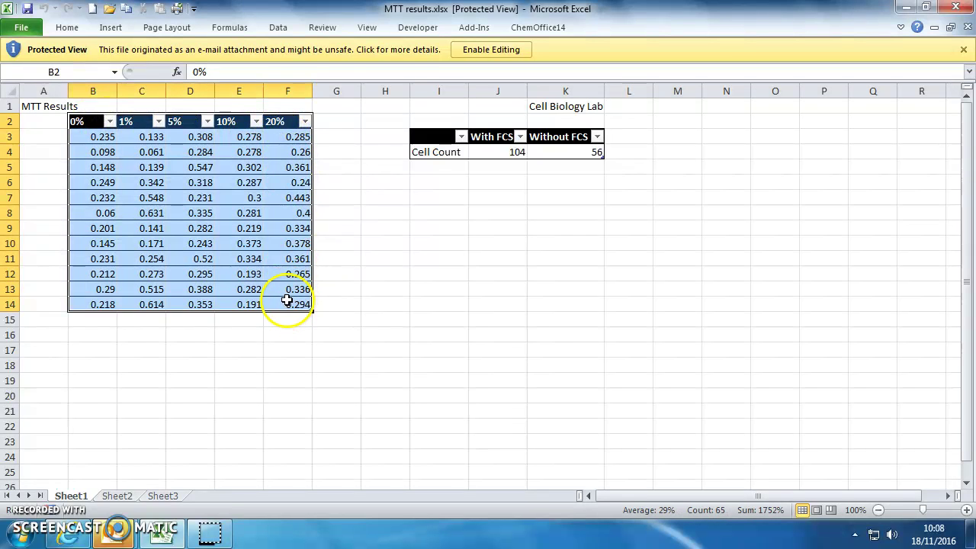
right_click(286, 300)
left_click(319, 39)
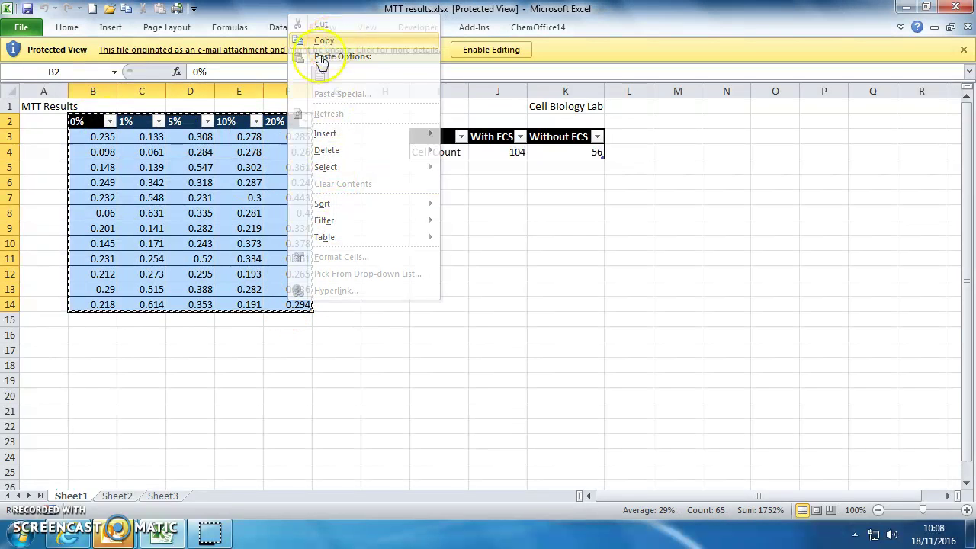
Launch StatsDirect, dismiss the update check and create a new data workbook, Data 1
left_click(21, 531)
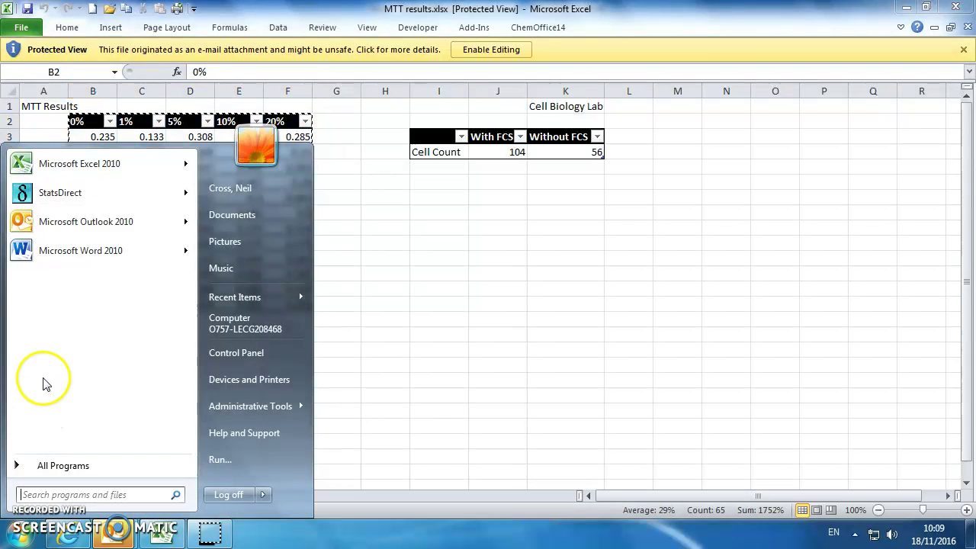
left_click(68, 194)
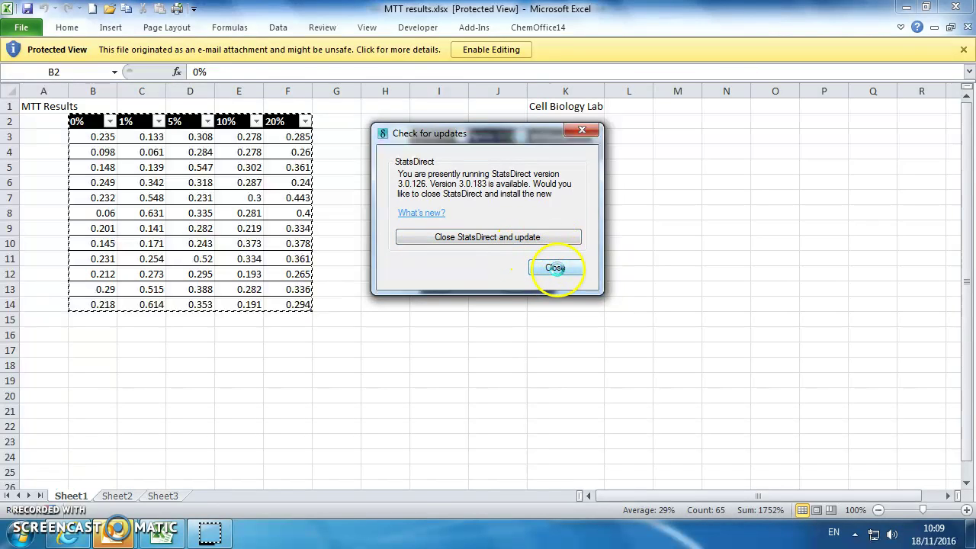
left_click(555, 267)
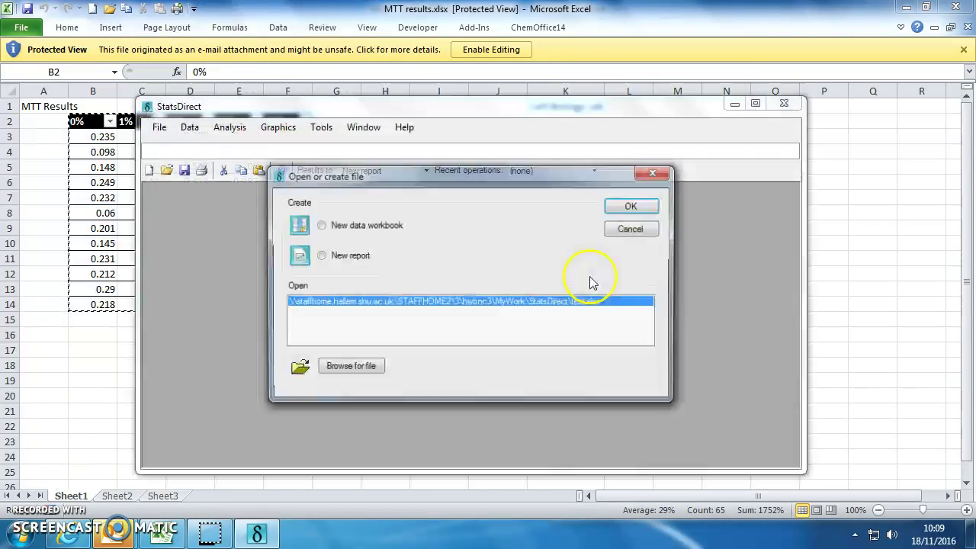
left_click(320, 226)
left_click(634, 207)
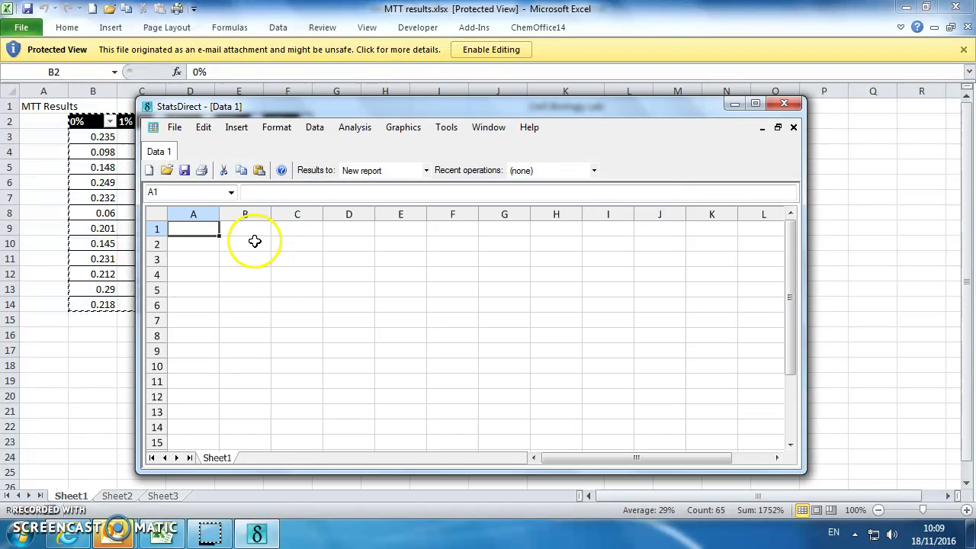
Paste the MTT table into Data 1 at A1 and select A1:E13
right_click(196, 231)
left_click(233, 257)
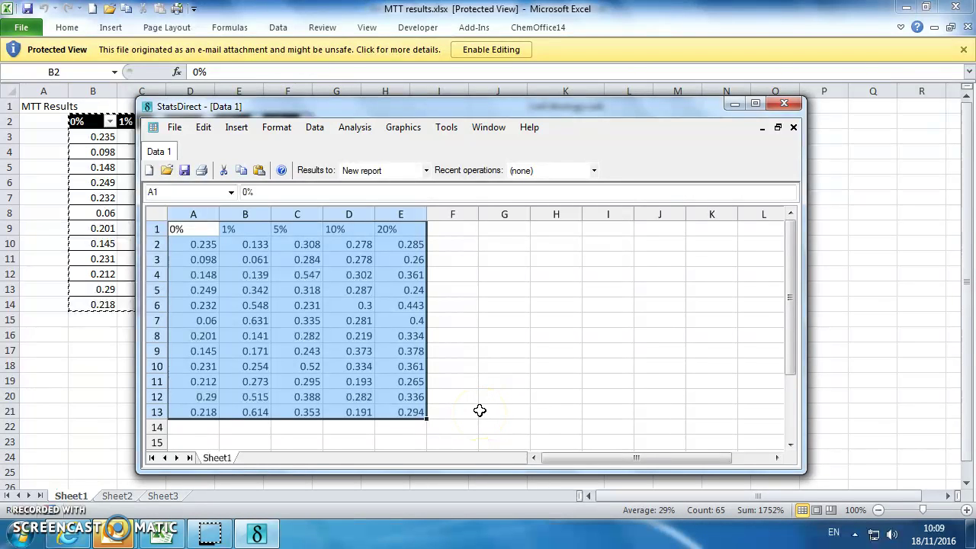
left_click(189, 251)
left_click_drag(197, 226, 413, 411)
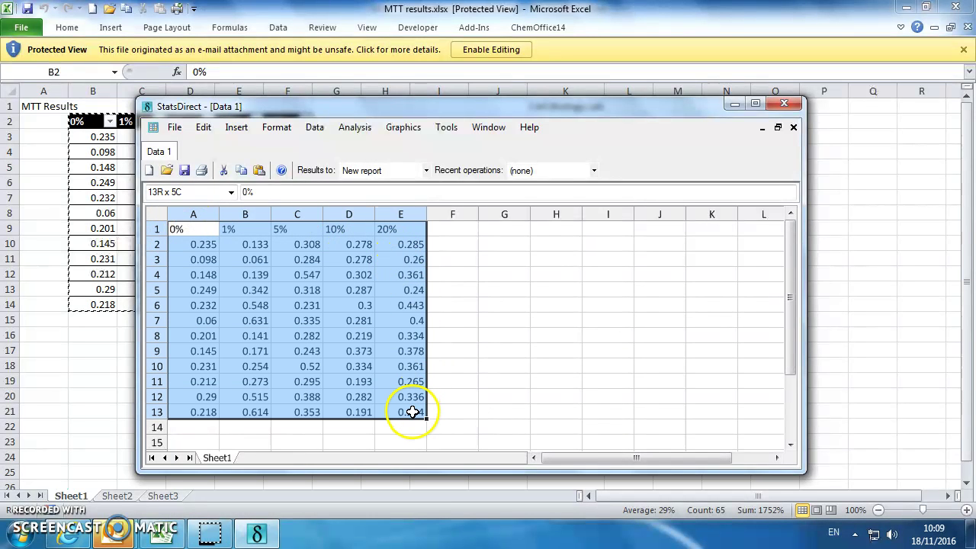
Run a Kruskal-Wallis test on the five groups with pairwise multiple comparisons
left_click(366, 131)
mouse_move(467, 323)
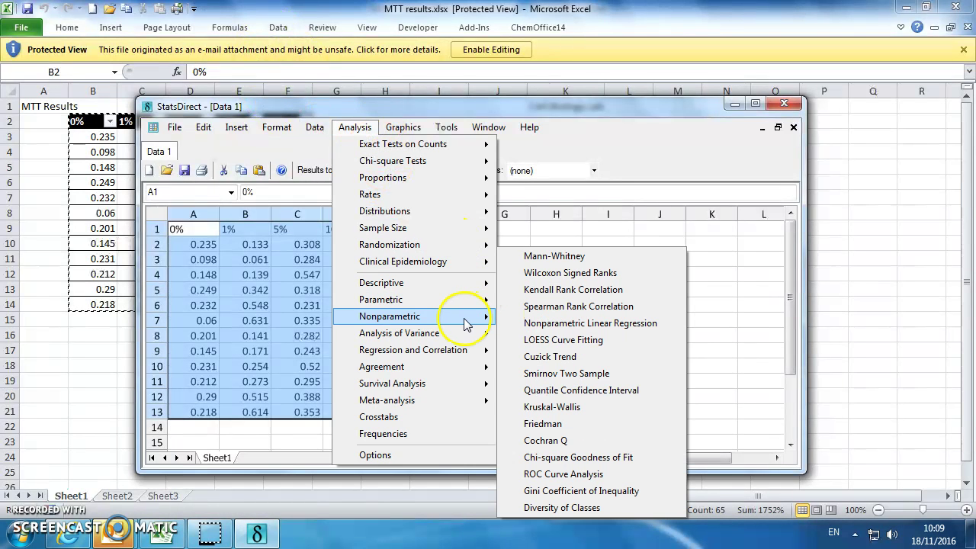
left_click(595, 408)
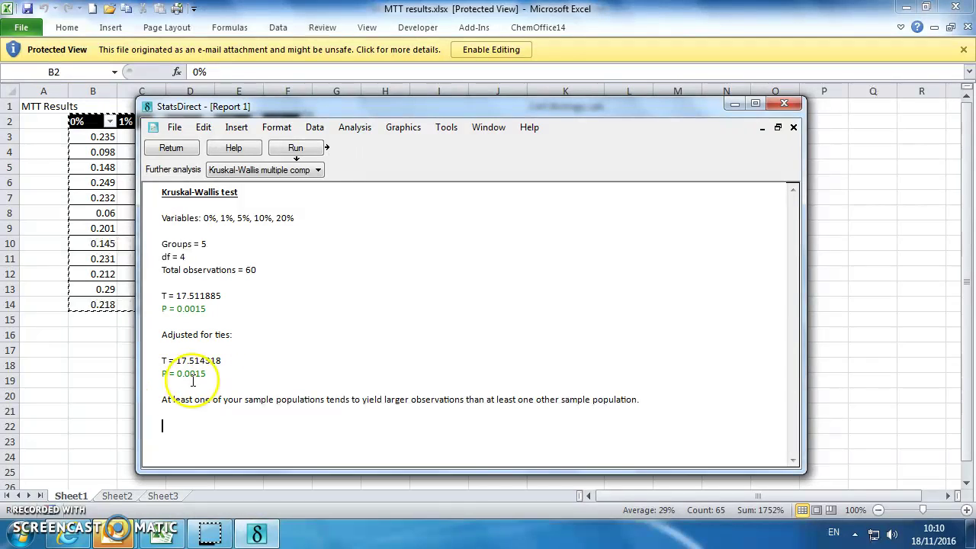
left_click(229, 418)
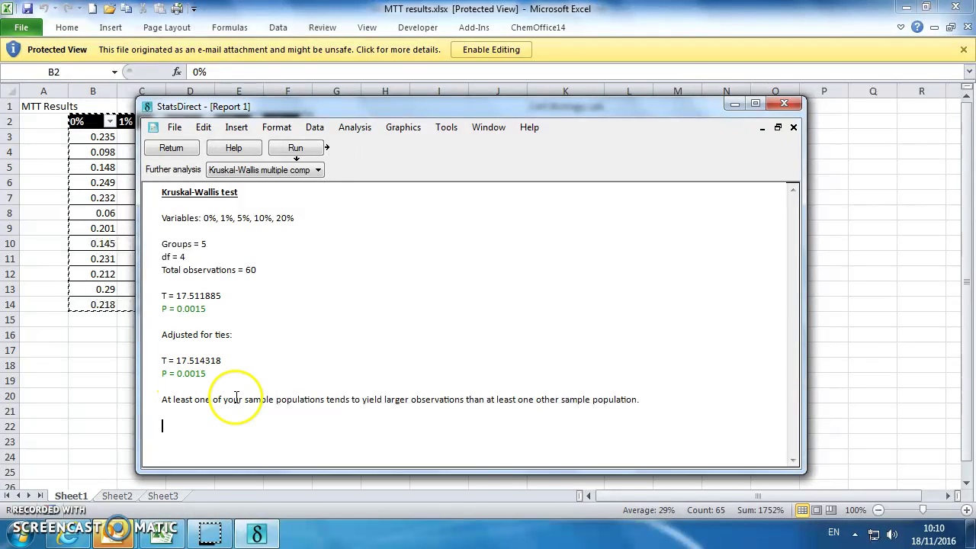
left_click(301, 150)
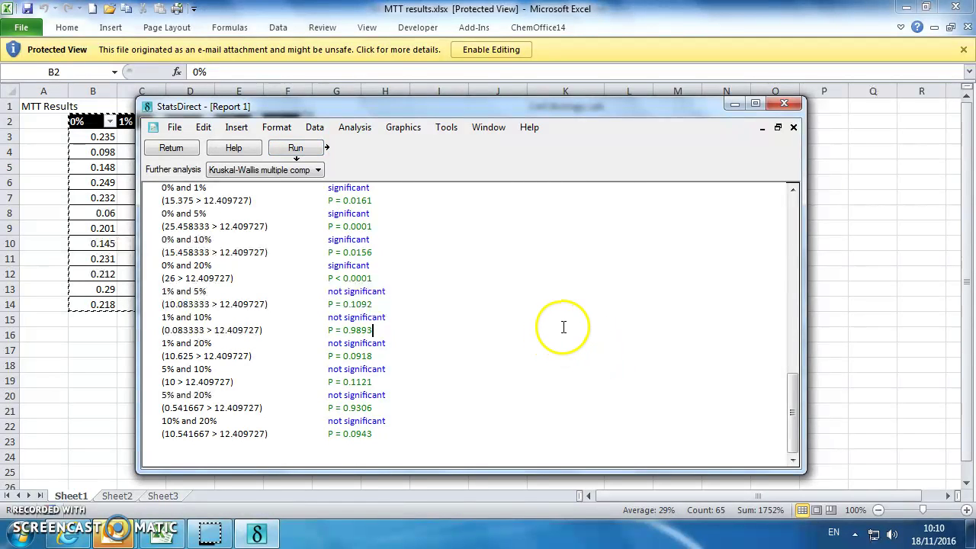
Highlight the Conover-Inman results for 0% against 1%, 5% and 10%
mouse_move(794, 410)
left_mouse_down()
mouse_move(795, 372)
mouse_move(793, 401)
mouse_move(791, 393)
left_mouse_up()
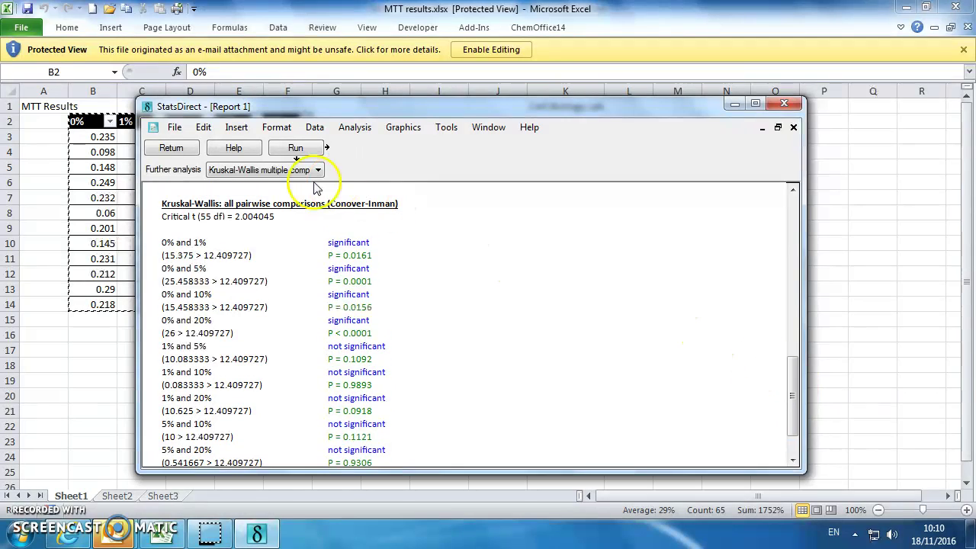
left_click_drag(329, 203, 394, 210)
left_click_drag(153, 244, 364, 263)
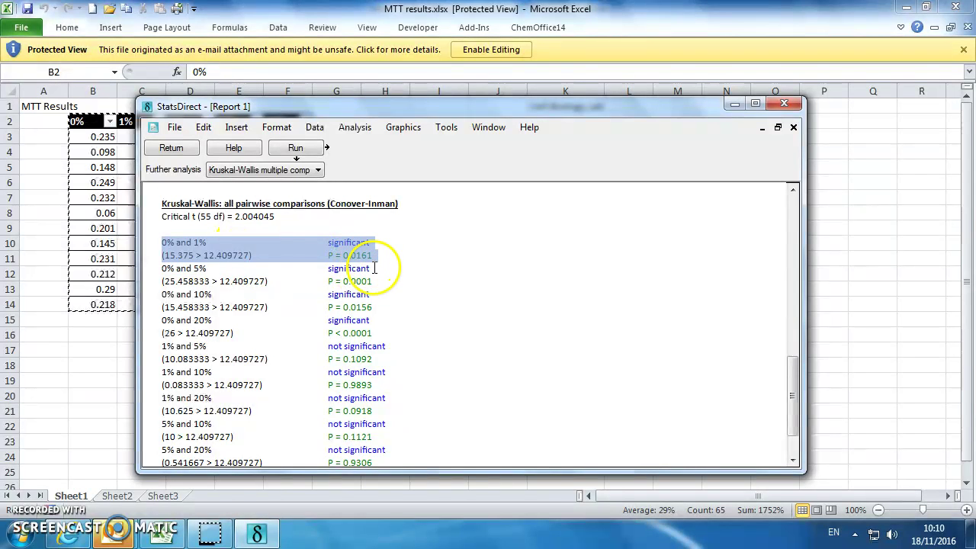
left_click_drag(298, 113, 493, 98)
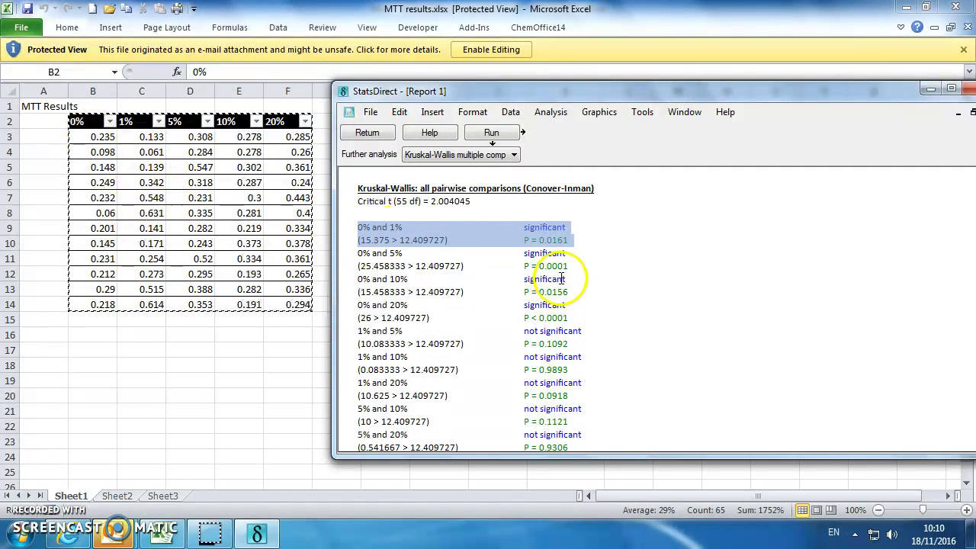
left_click_drag(572, 267, 358, 241)
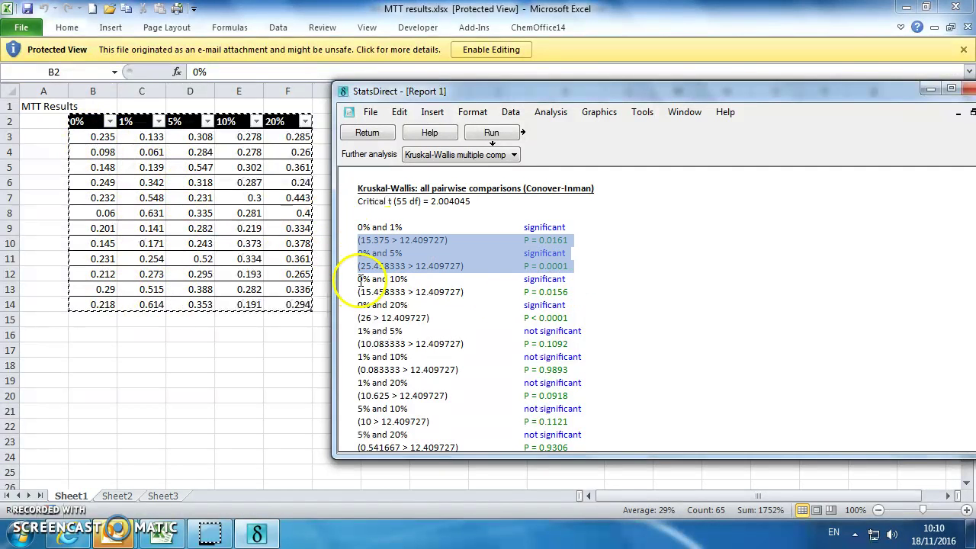
left_click_drag(359, 280, 336, 309)
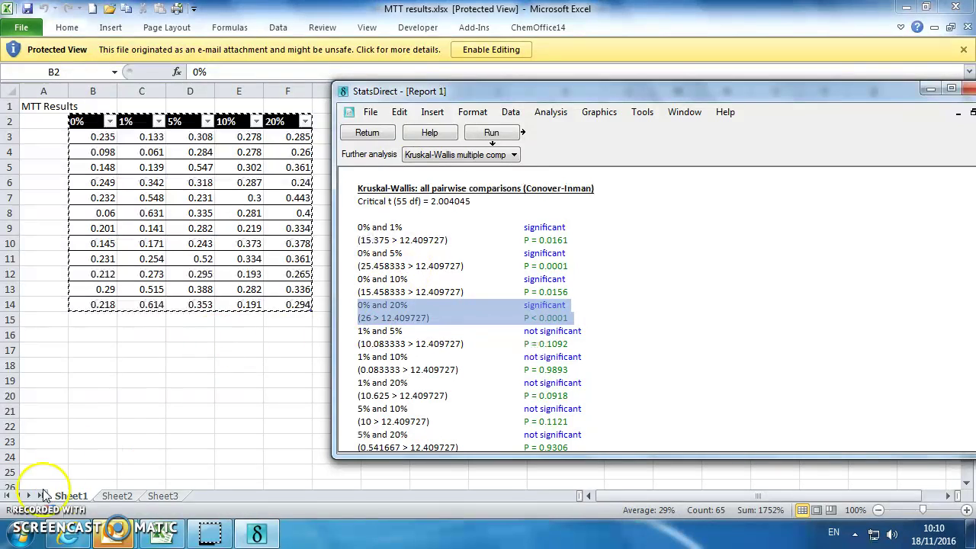
Reselect A1:E13 in Data 1 and run a one way analysis of variance
left_click(374, 134)
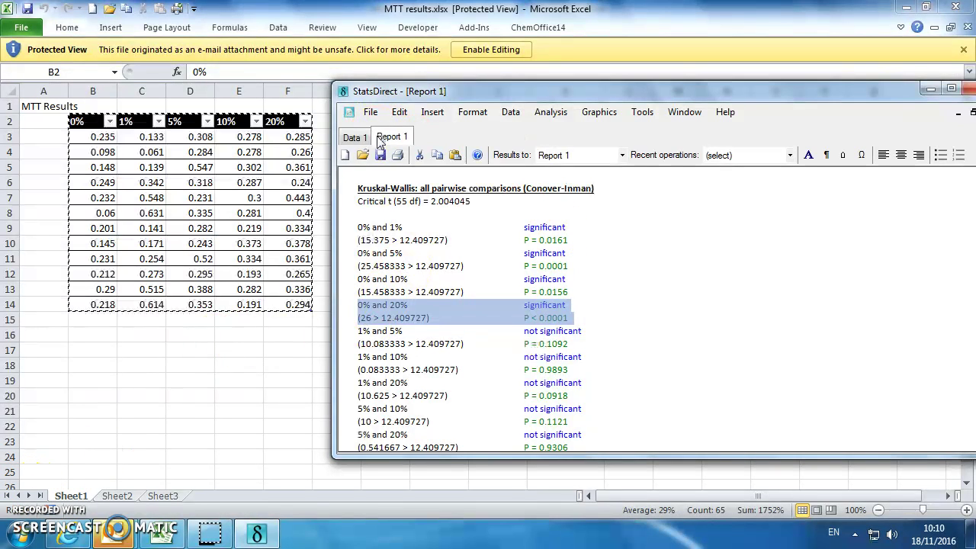
left_click(356, 137)
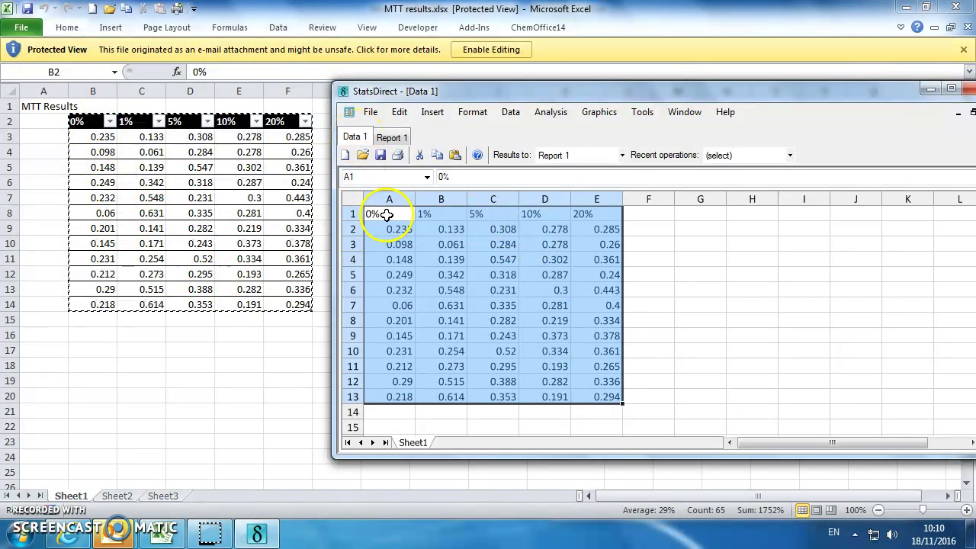
left_click_drag(387, 215, 616, 394)
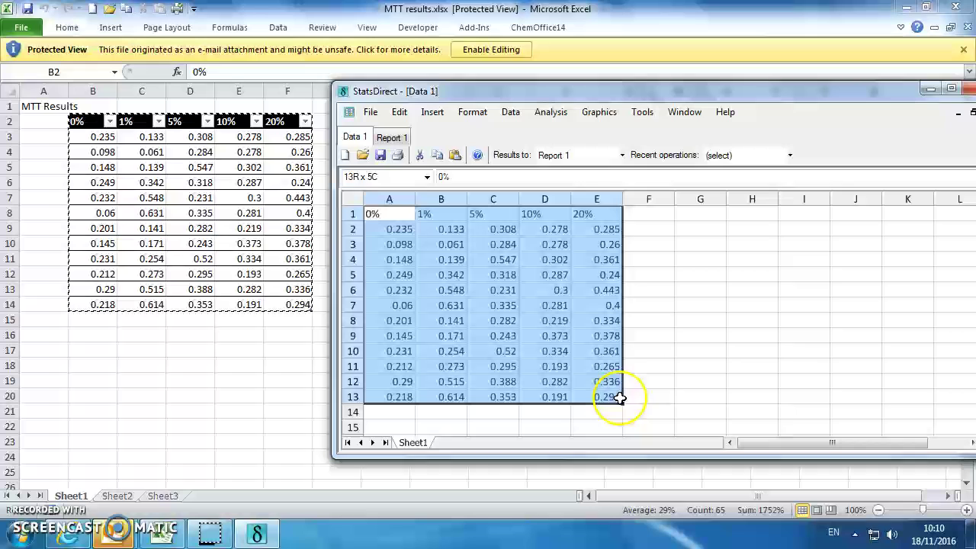
left_click(556, 115)
mouse_move(614, 288)
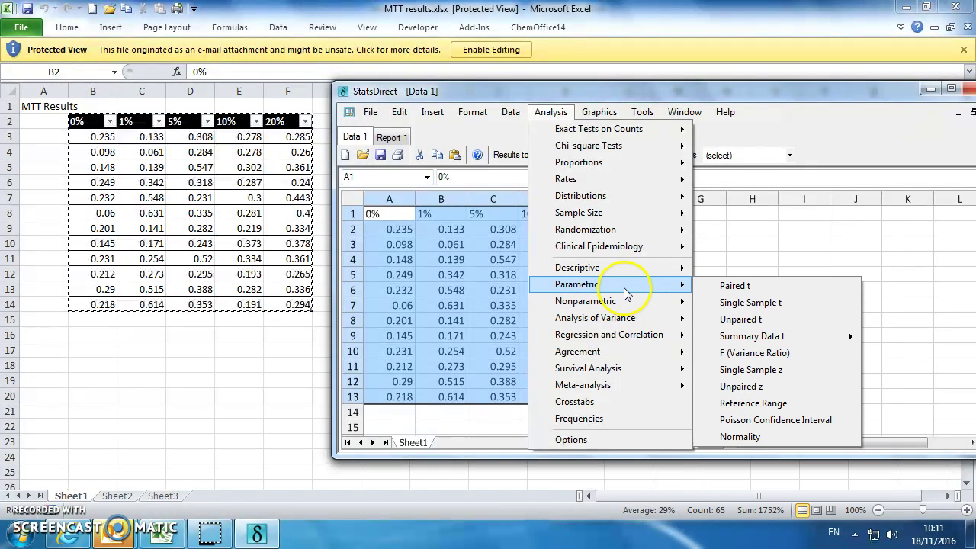
mouse_move(614, 318)
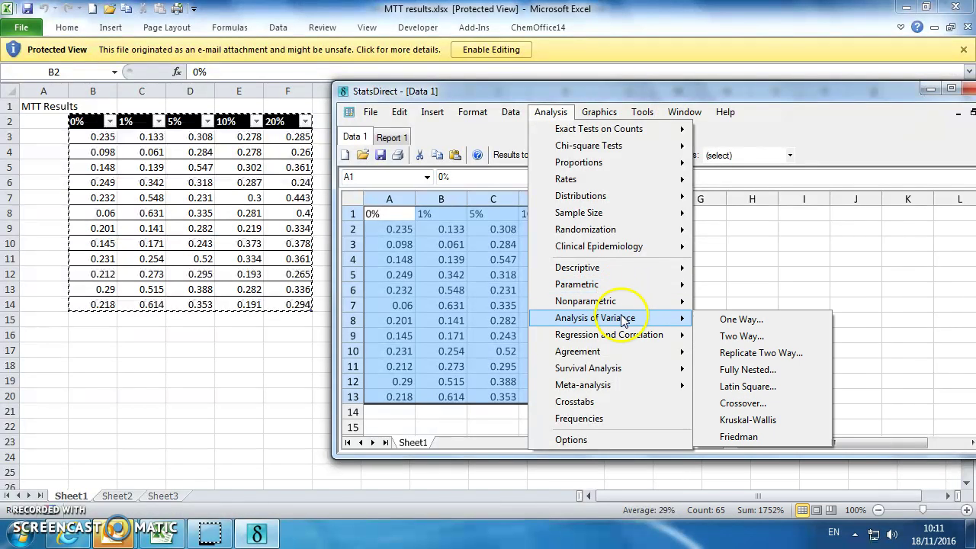
left_click(765, 321)
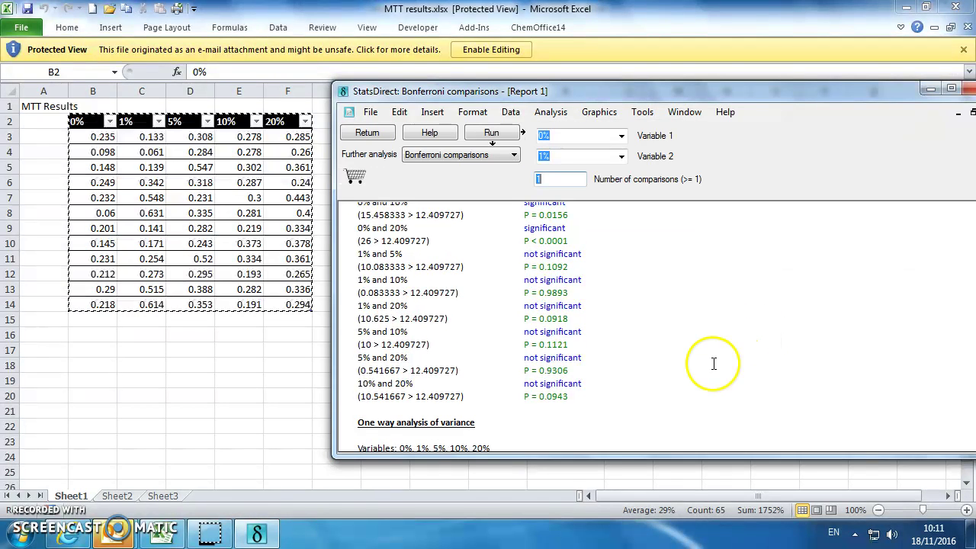
Select the Bonferroni comparisons of 0% against the other concentrations
left_click(385, 228)
scroll(385, 226, "up", 1)
scroll(385, 228, "up", 1)
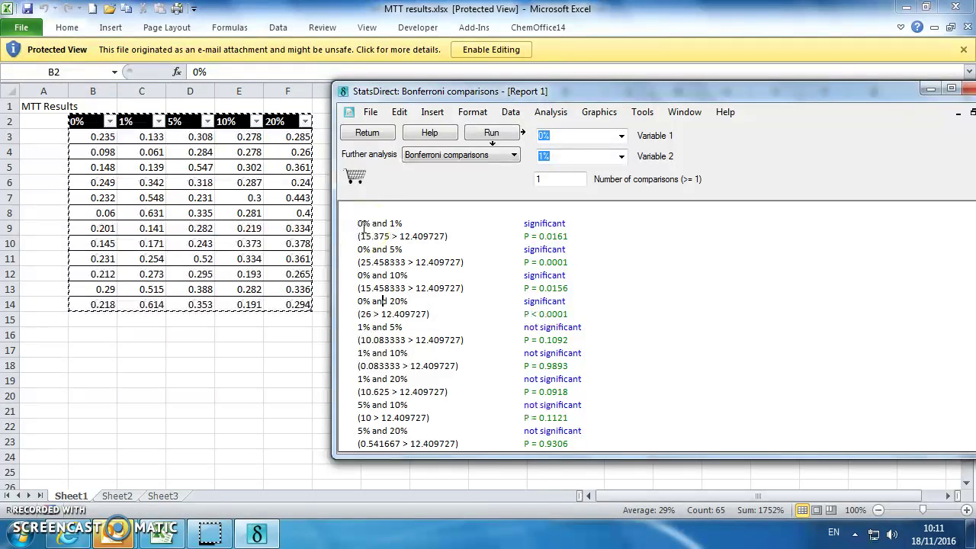
left_click_drag(358, 223, 604, 314)
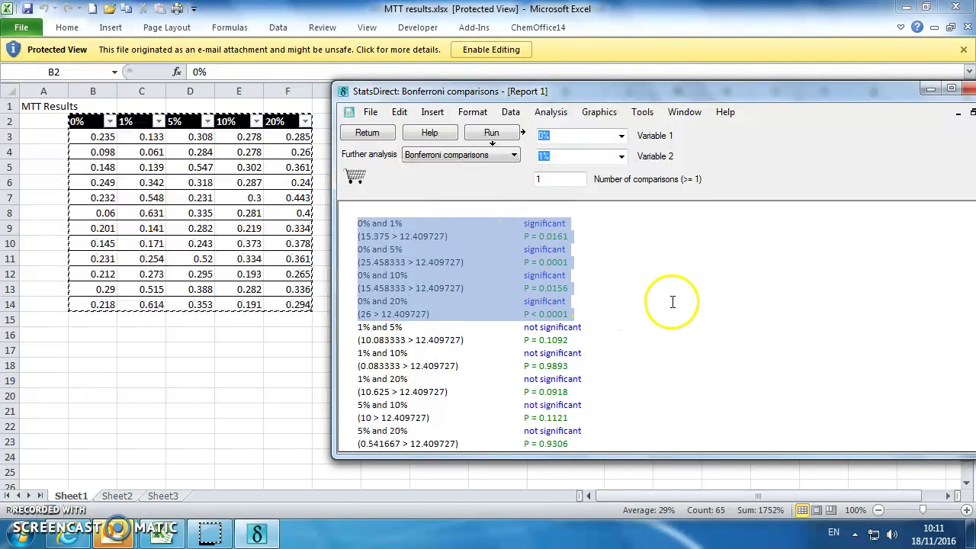
Copy the comparison results and paste them as text into Excel cell B17
right_click(528, 289)
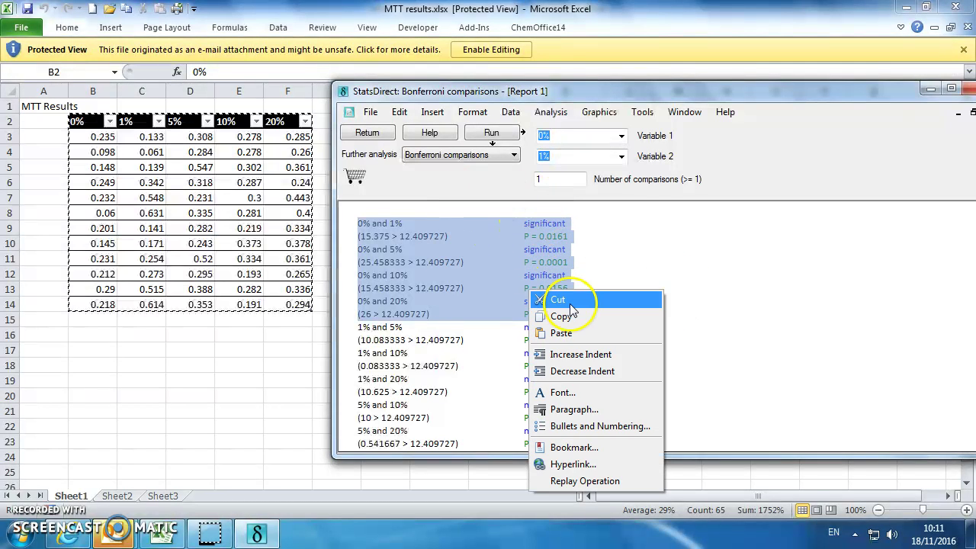
left_click(577, 316)
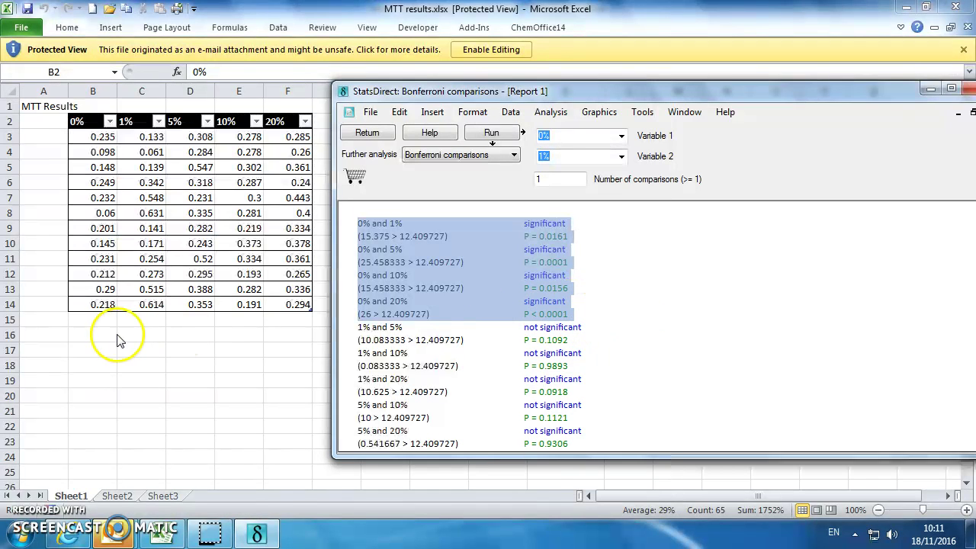
right_click(81, 353)
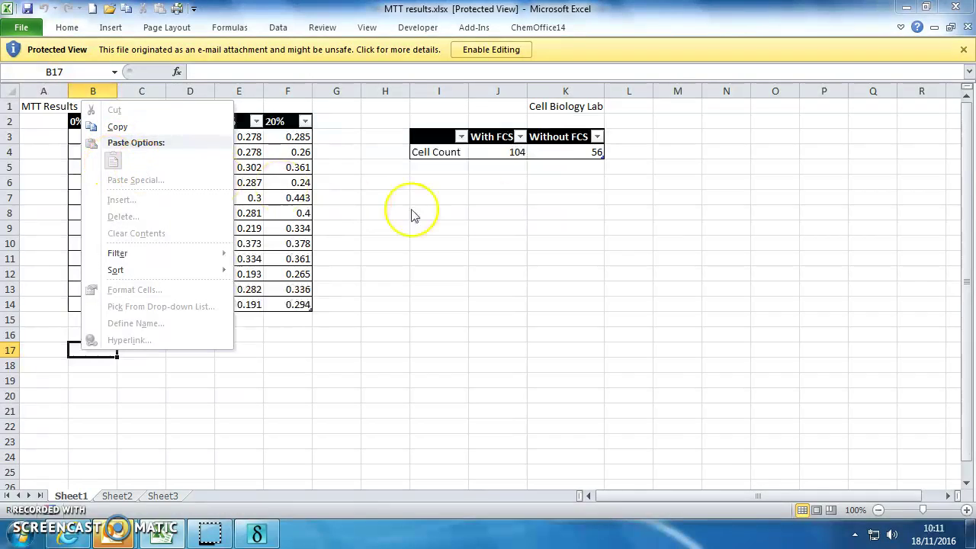
left_click(494, 49)
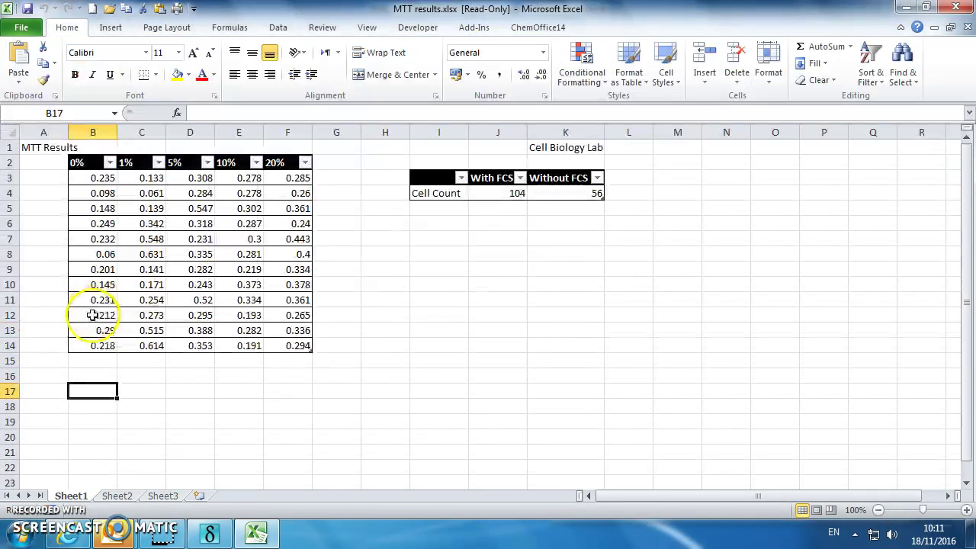
right_click(101, 393)
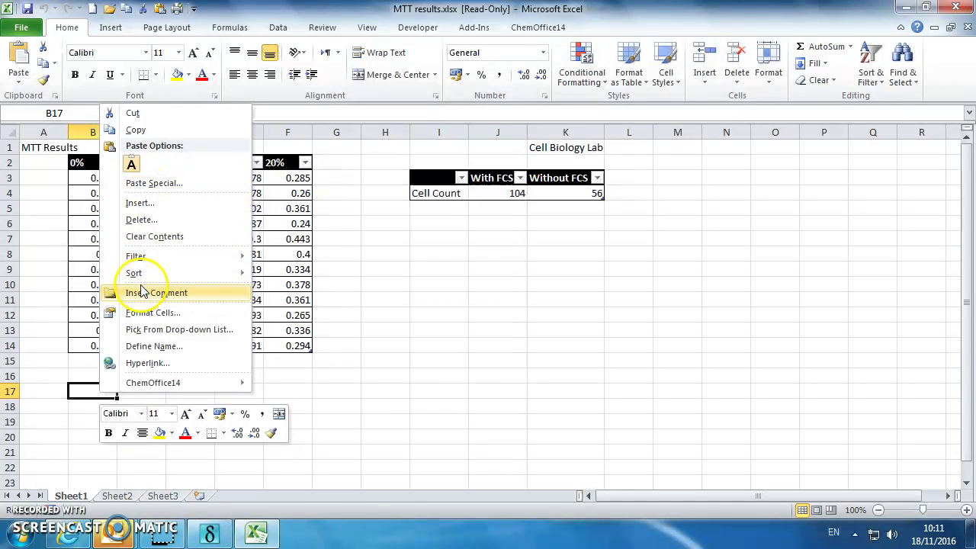
left_click(131, 165)
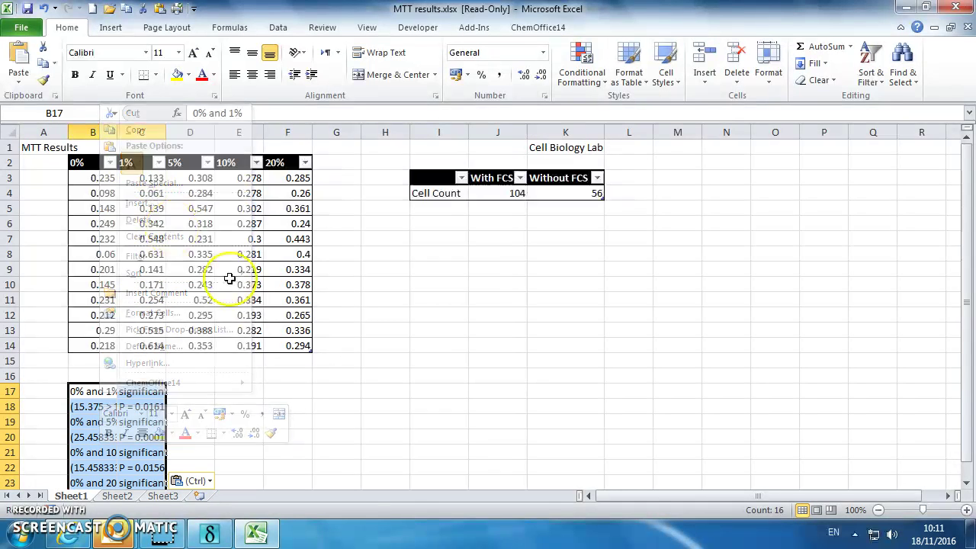
Add the heading 'anova' in cell B16
scroll(363, 423, "down", 2)
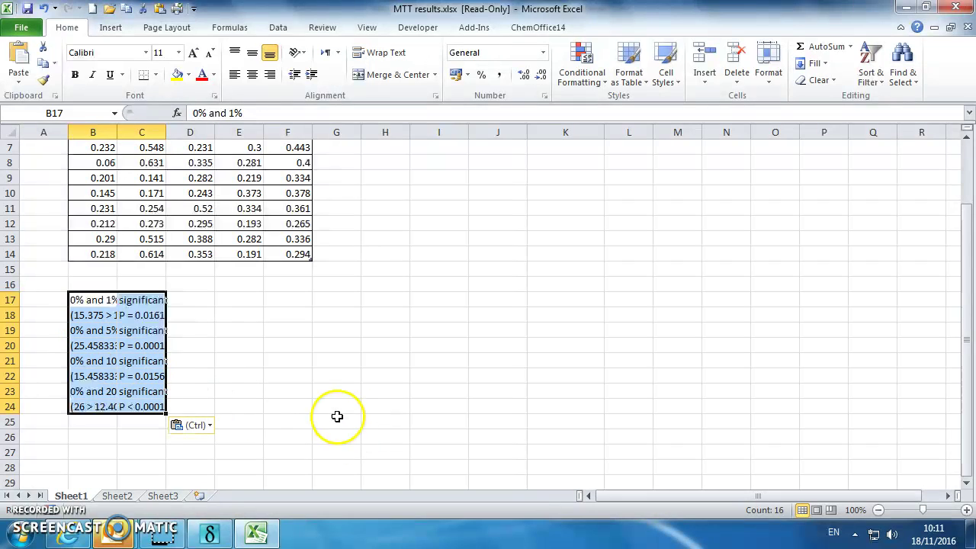
left_click(95, 278)
type("anova")
left_click(206, 346)
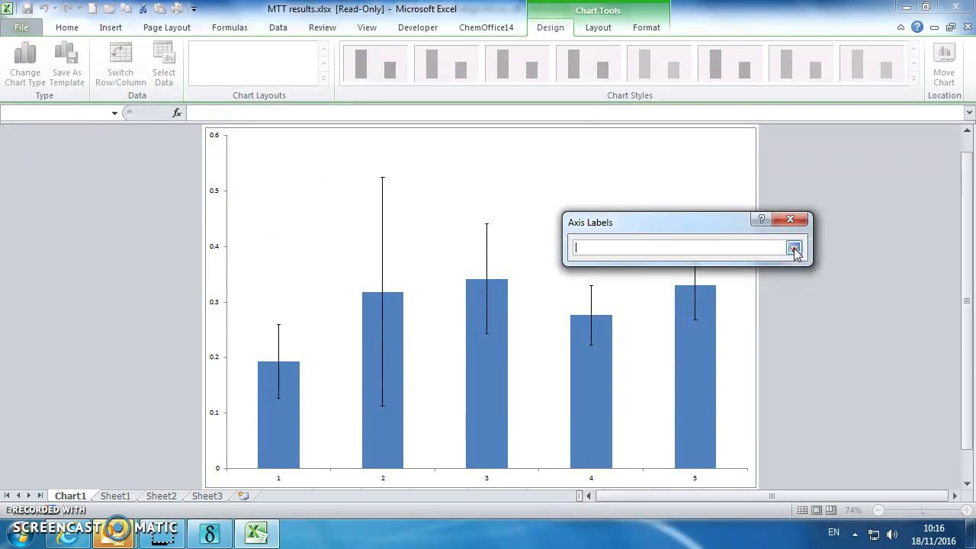
Use Sheet1's header cells B2:F2 (0%–20%) as the chart's category axis labels
left_click(794, 250)
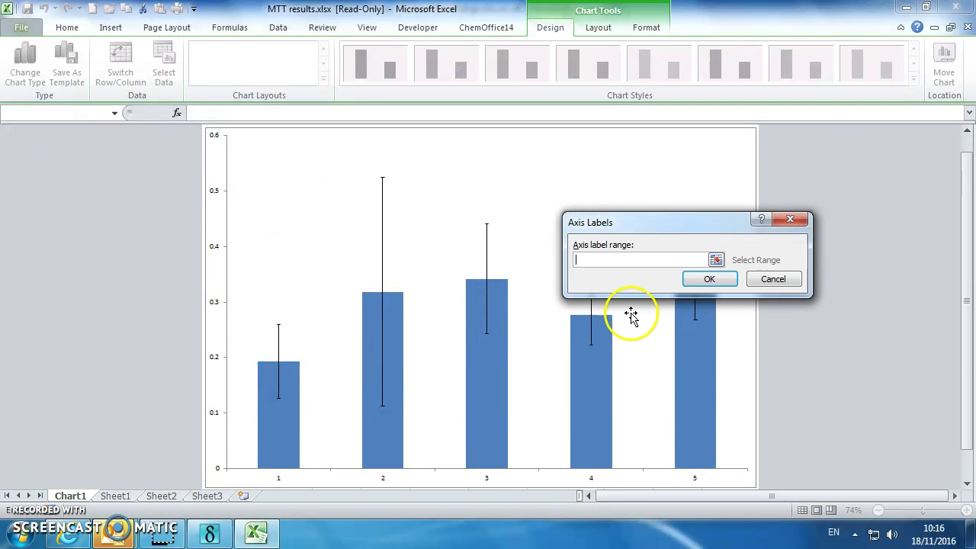
left_click(116, 497)
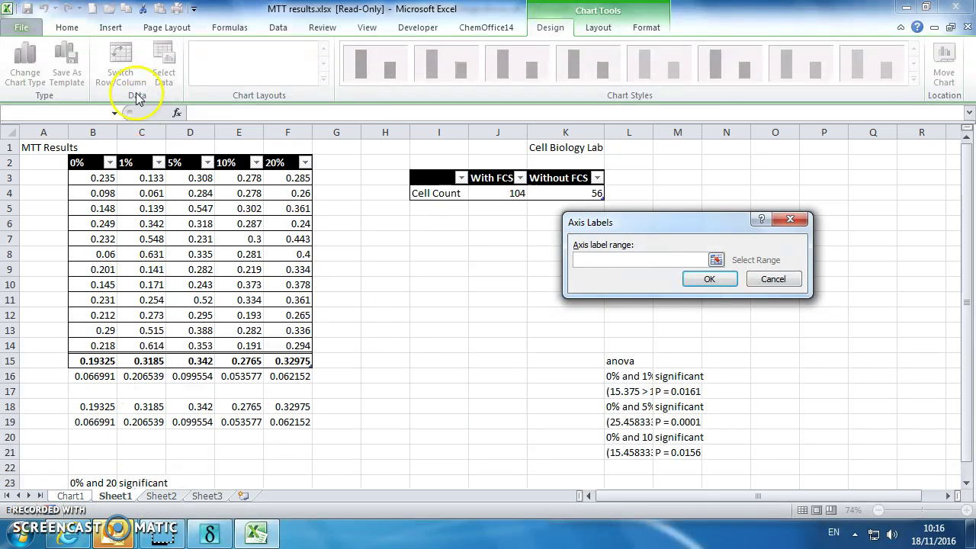
left_click_drag(76, 162, 282, 164)
key("Return")
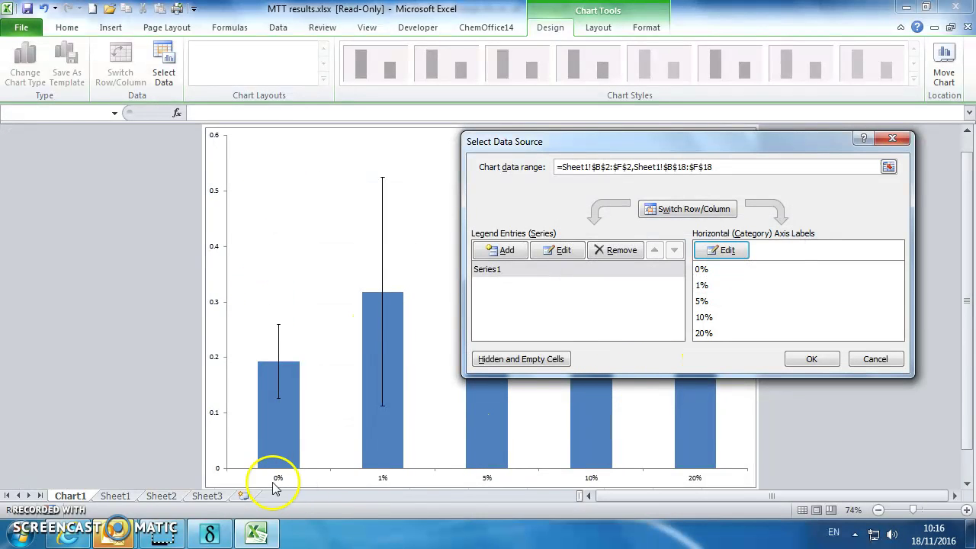
left_click(813, 359)
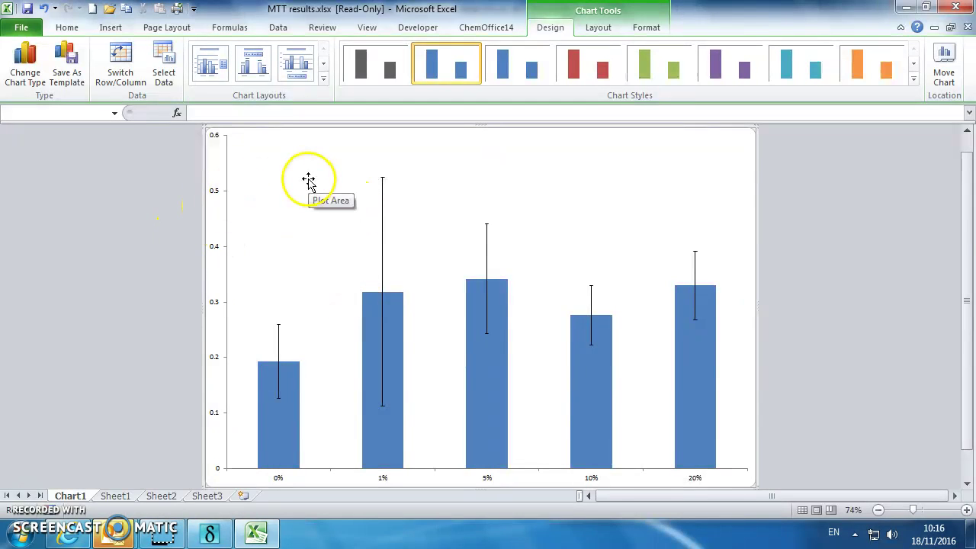
Add a centered overlay chart title 'Effect of X on Y as determined by Z'
left_click(598, 28)
left_click(238, 76)
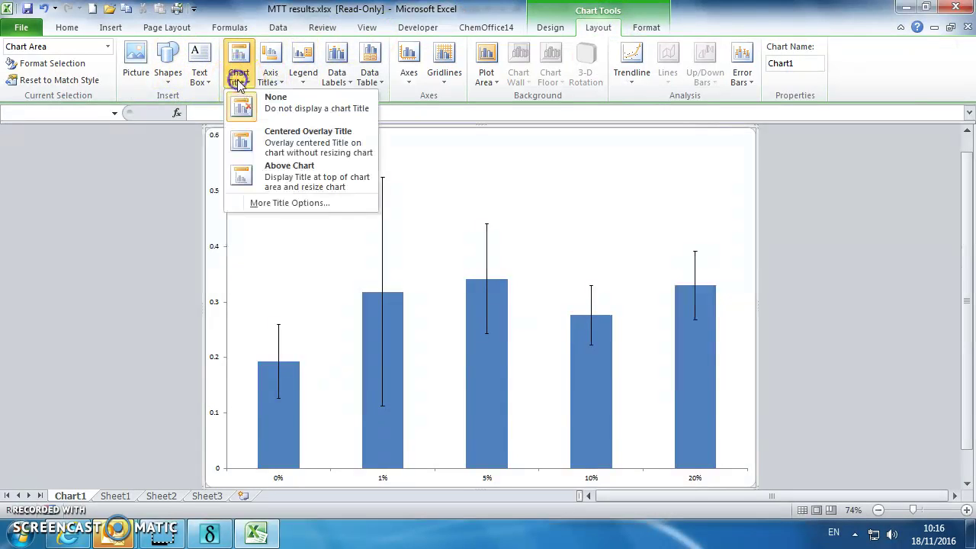
left_click(311, 148)
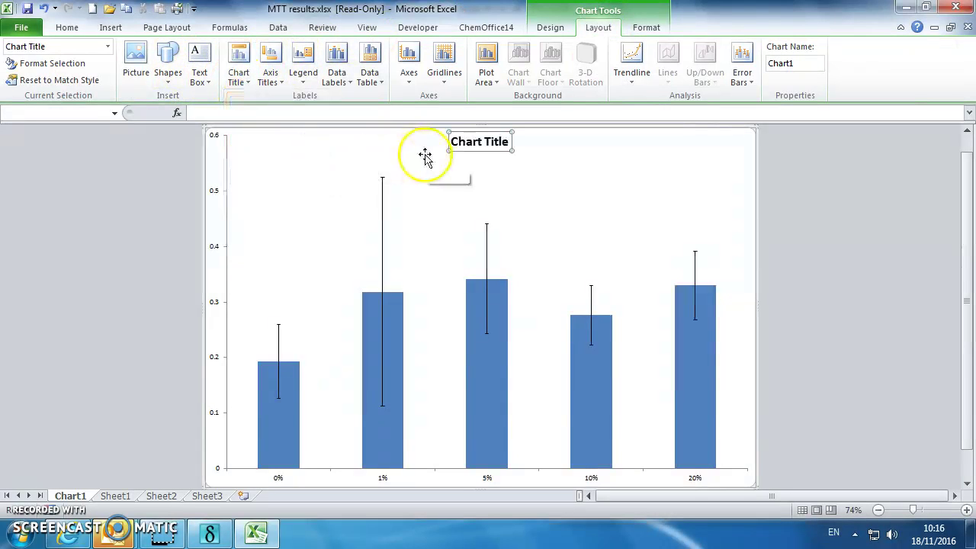
type("E")
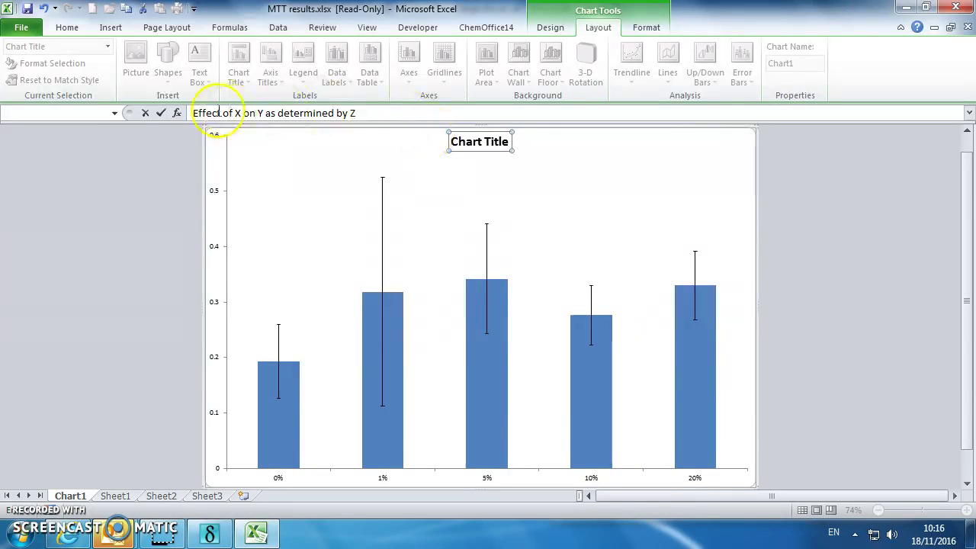
left_click(162, 113)
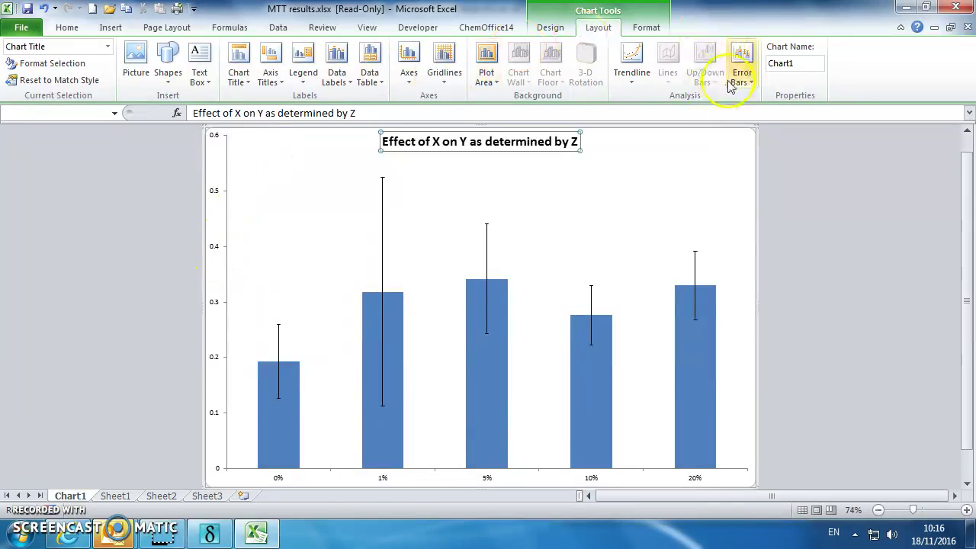
Add the horizontal axis title 'FCS' below the axis
left_click(272, 80)
mouse_move(338, 98)
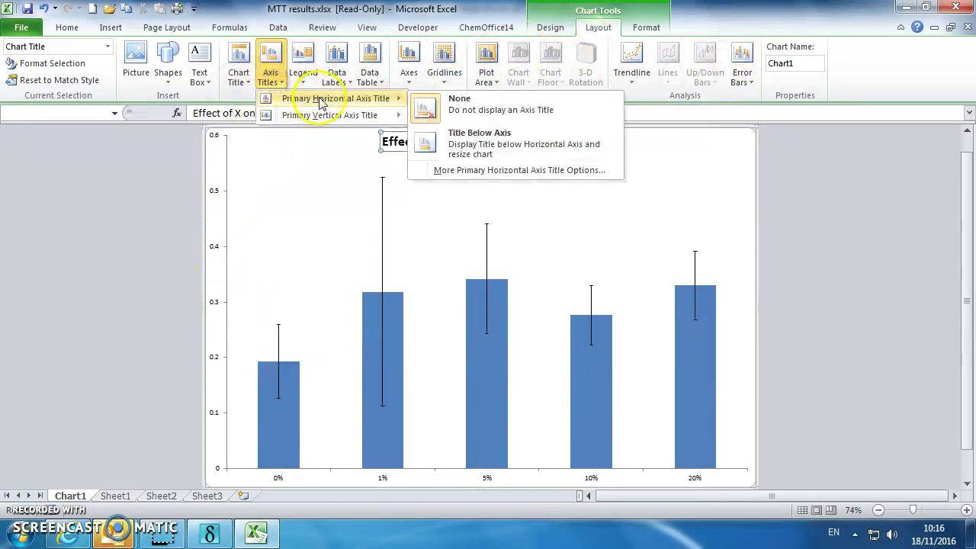
left_click(477, 138)
type("FCS")
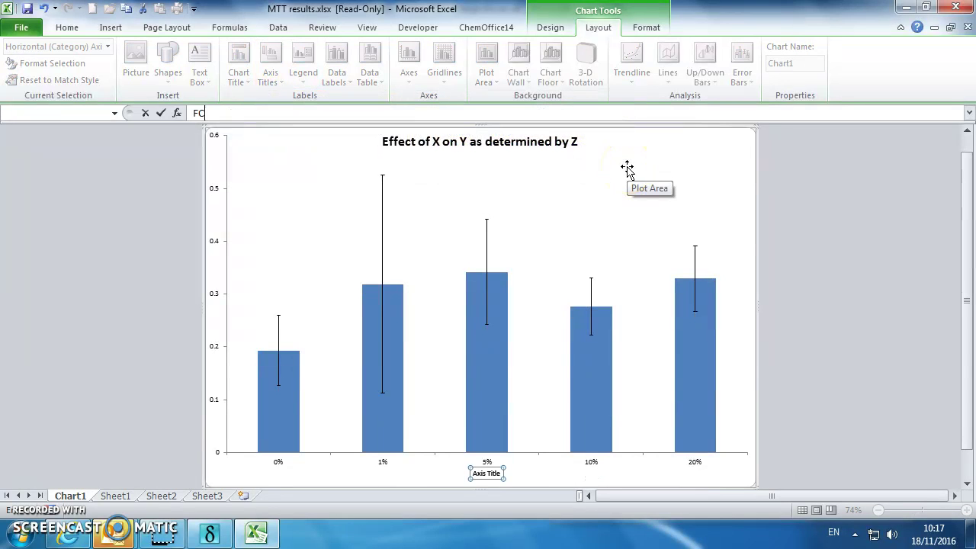
left_click(161, 114)
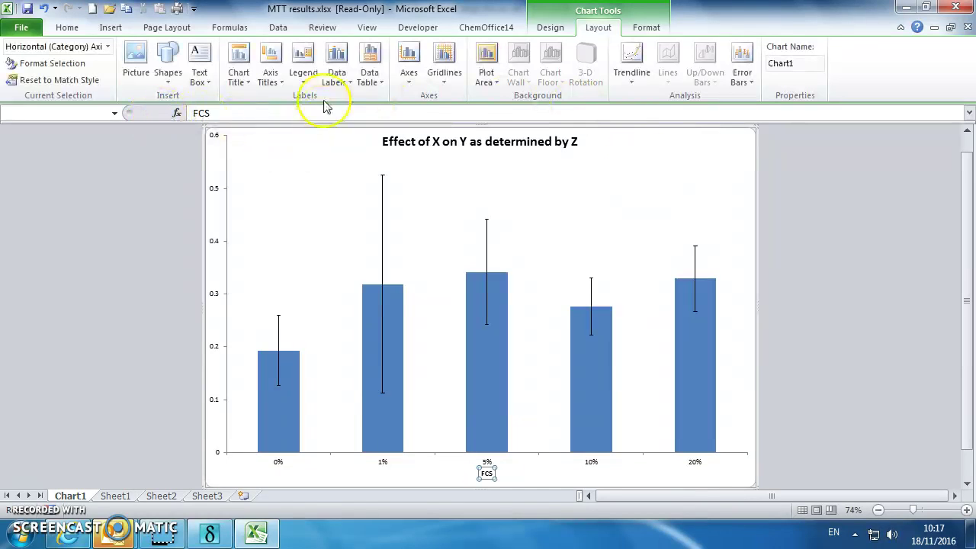
Add a rotated vertical axis title 'Abs570'
left_click(273, 80)
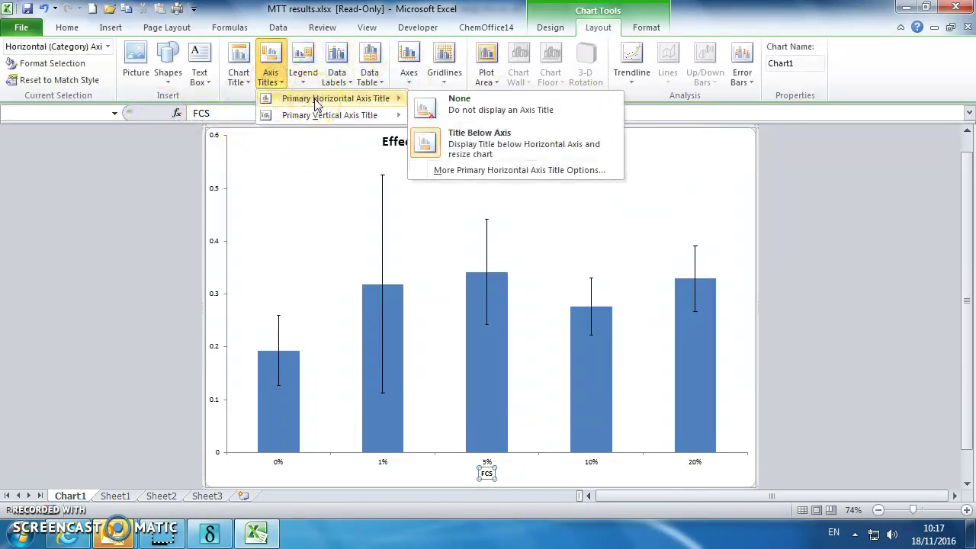
mouse_move(316, 120)
left_click(507, 153)
type("Abs570")
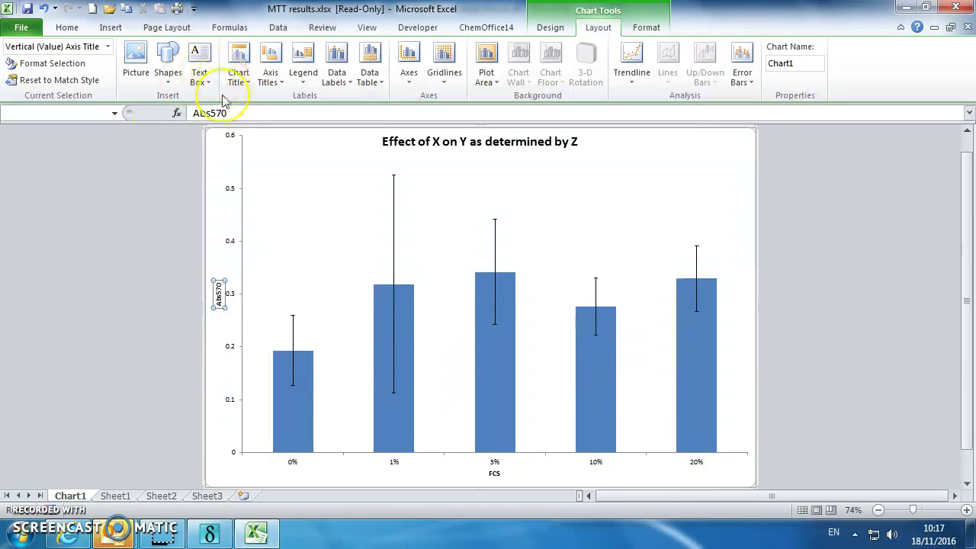
left_click(220, 155)
Enlarge all chart text to 20 pt with Grow Font
right_click(221, 156)
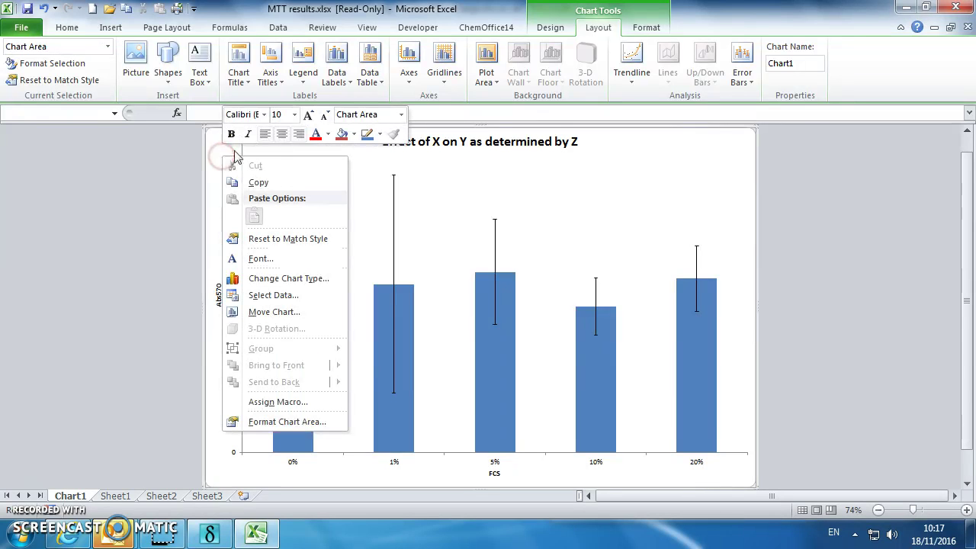
left_click(307, 114)
left_click(307, 114)
left_click(308, 115)
left_click(307, 115)
left_click(307, 114)
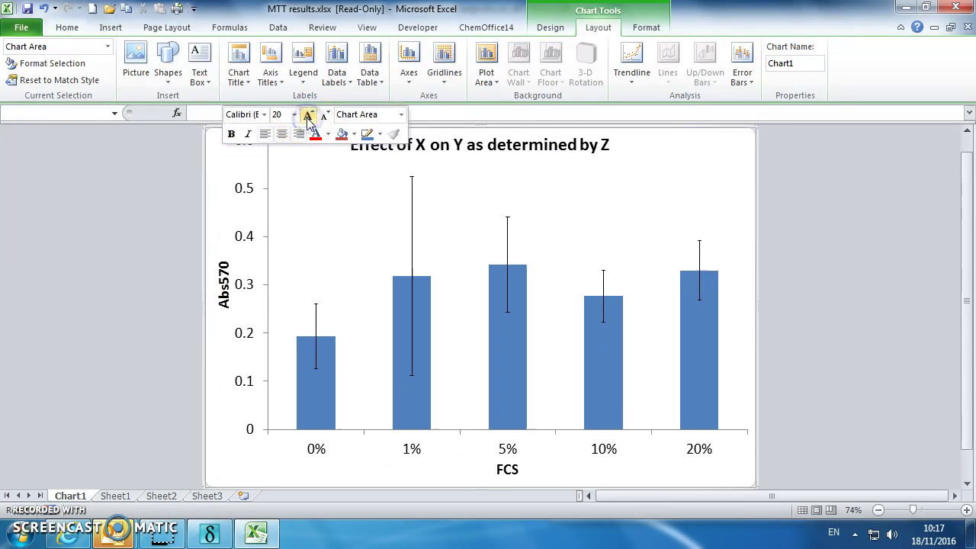
left_click(308, 115)
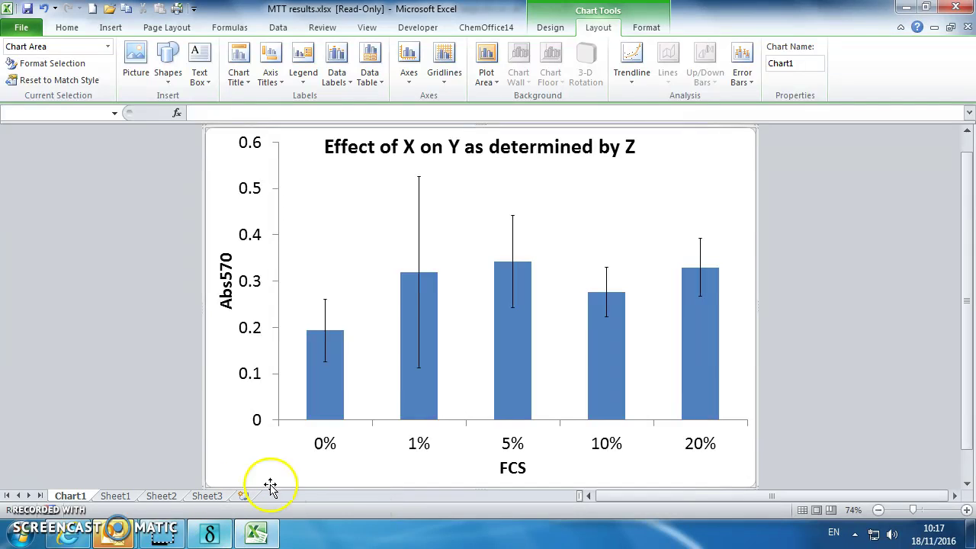
Back in StatsDirect's report, select the Conover-Inman 0% vs 1%–20% comparison lines
left_click(208, 538)
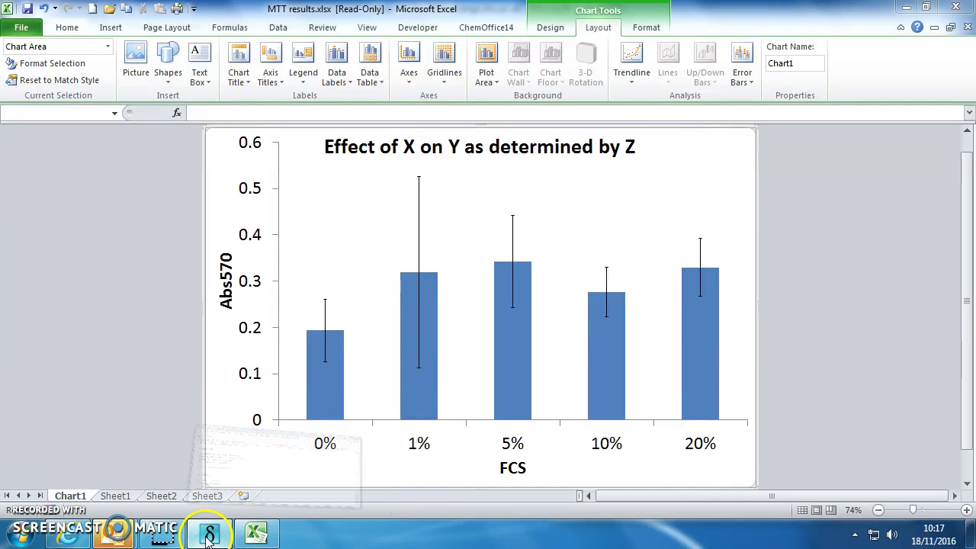
scroll(308, 263, "up", 20)
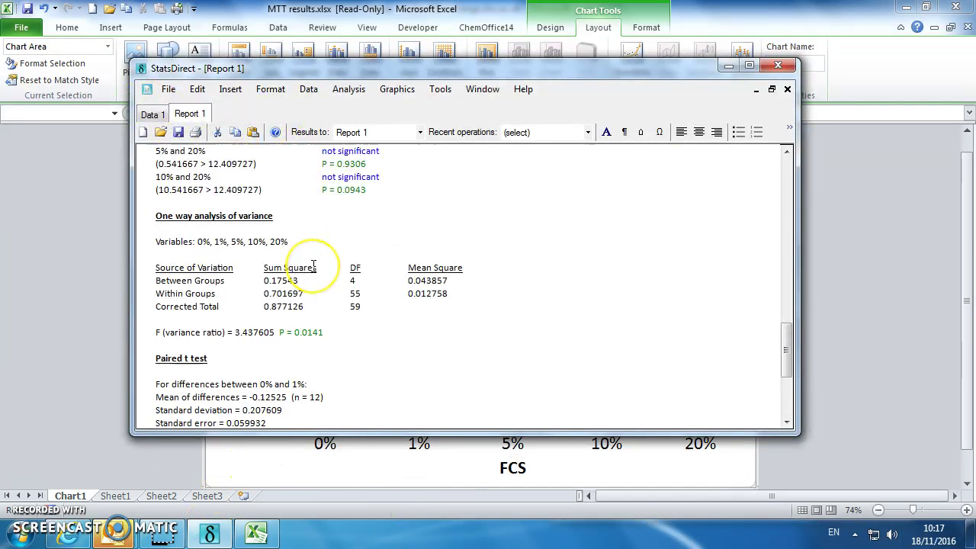
scroll(313, 265, "down", 3)
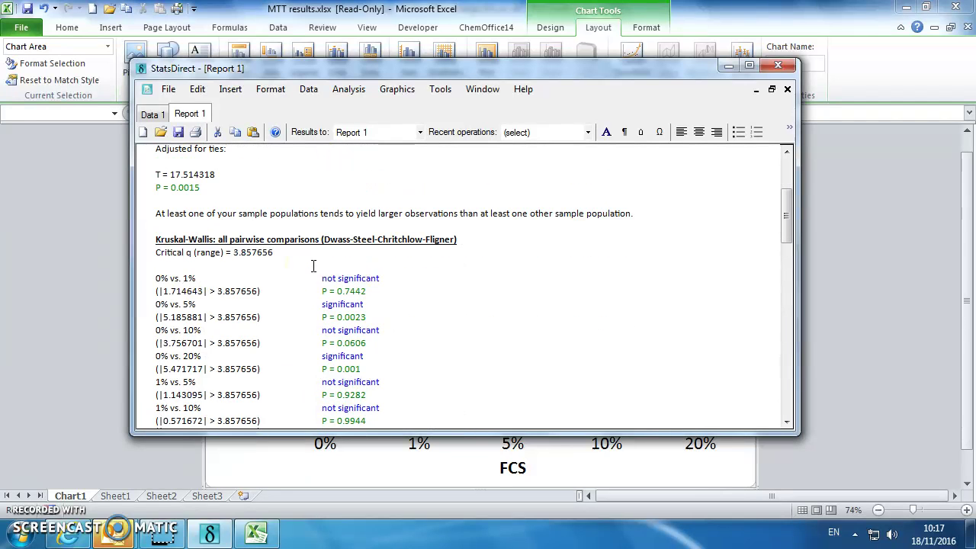
scroll(427, 268, "down", 6)
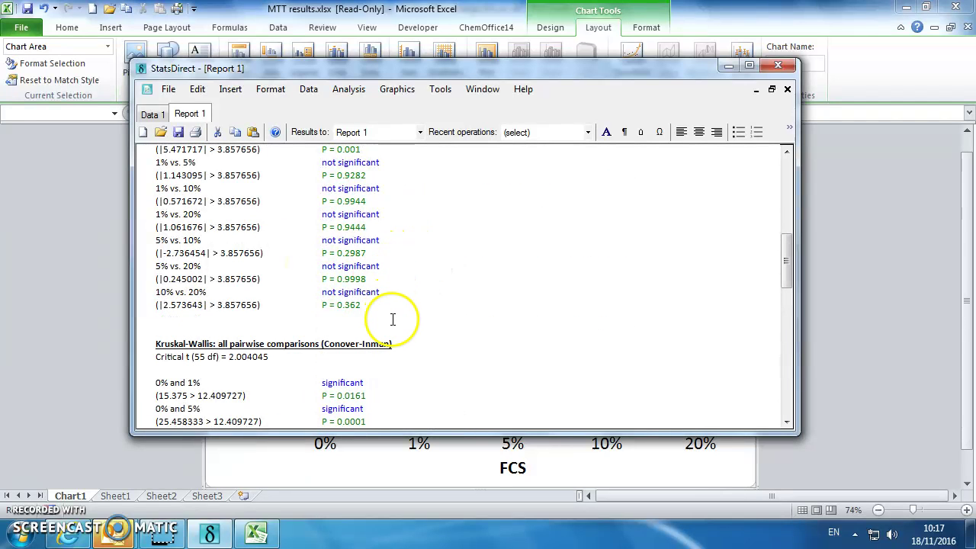
scroll(390, 313, "down", 3)
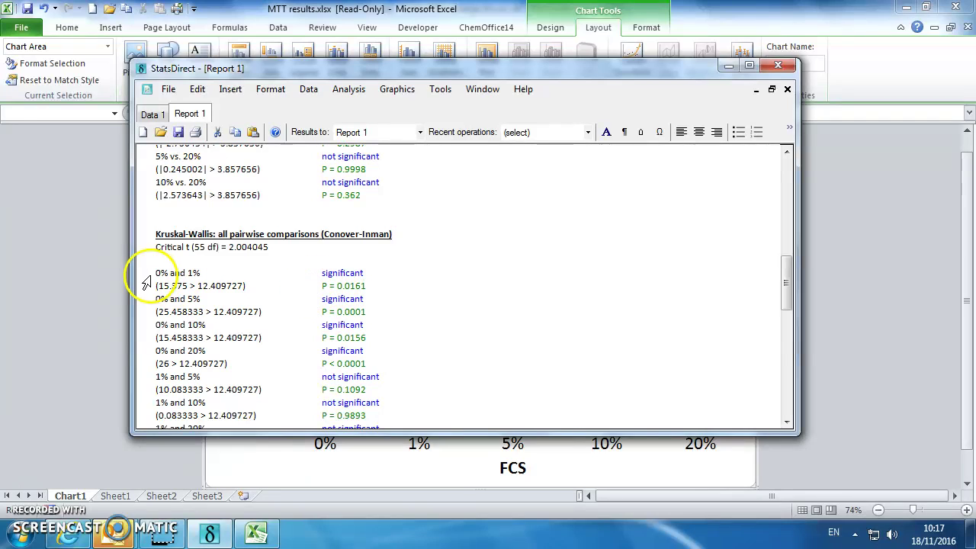
left_click_drag(156, 273, 381, 367)
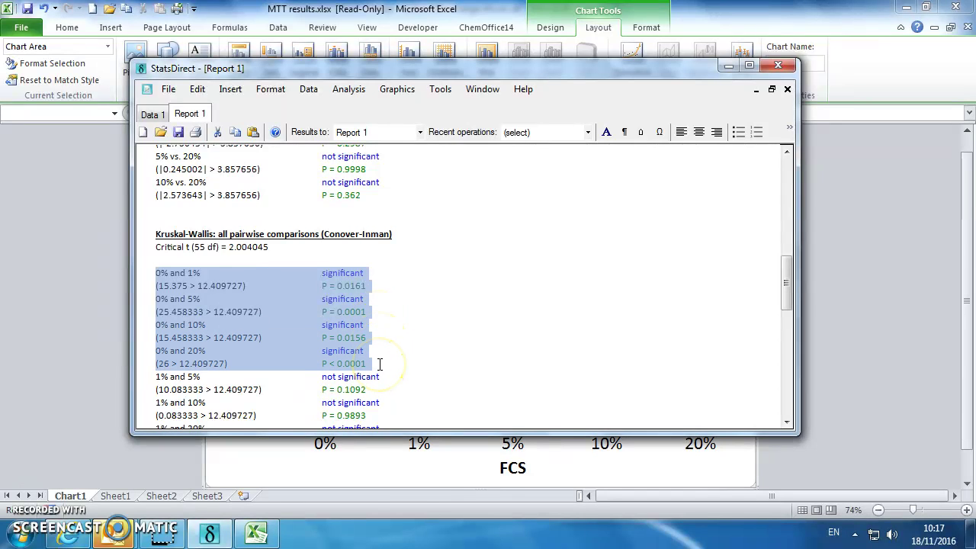
Return to the Excel chart and close the Format Plot Area options
left_click(405, 481)
left_click(111, 27)
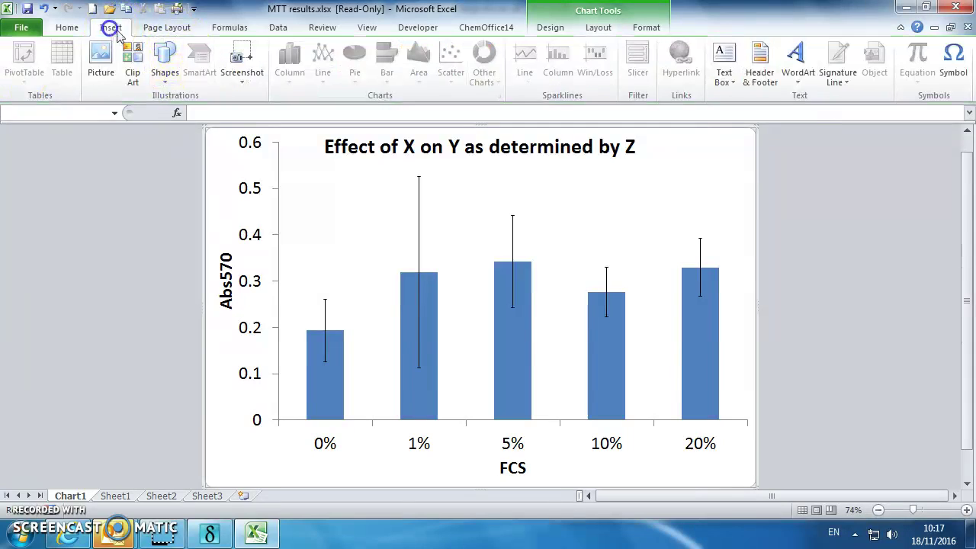
left_click(725, 77)
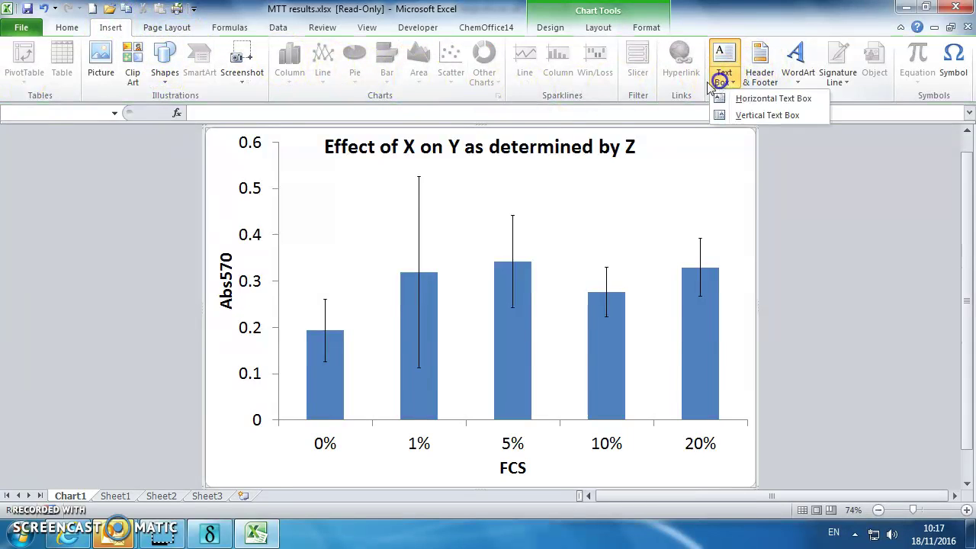
left_click(415, 174)
double_click(414, 172)
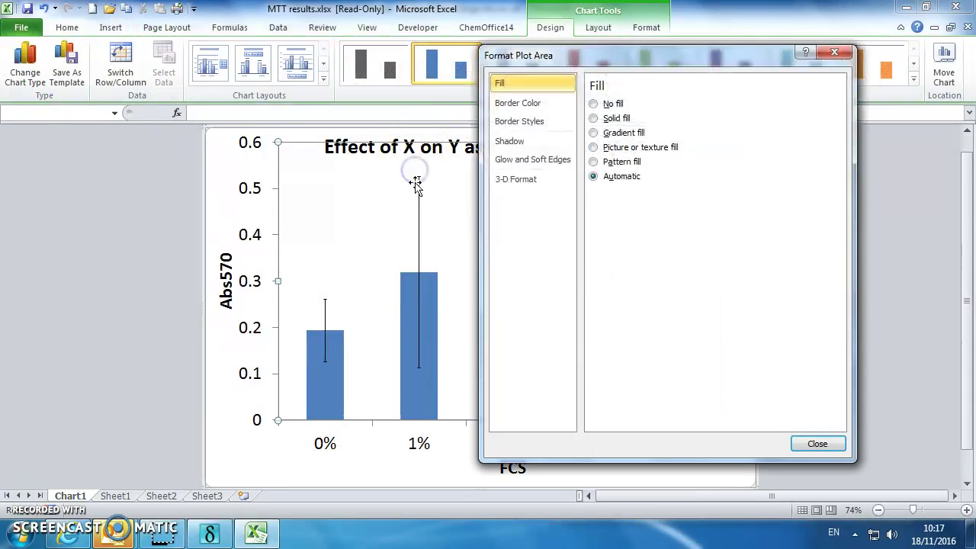
left_click(815, 443)
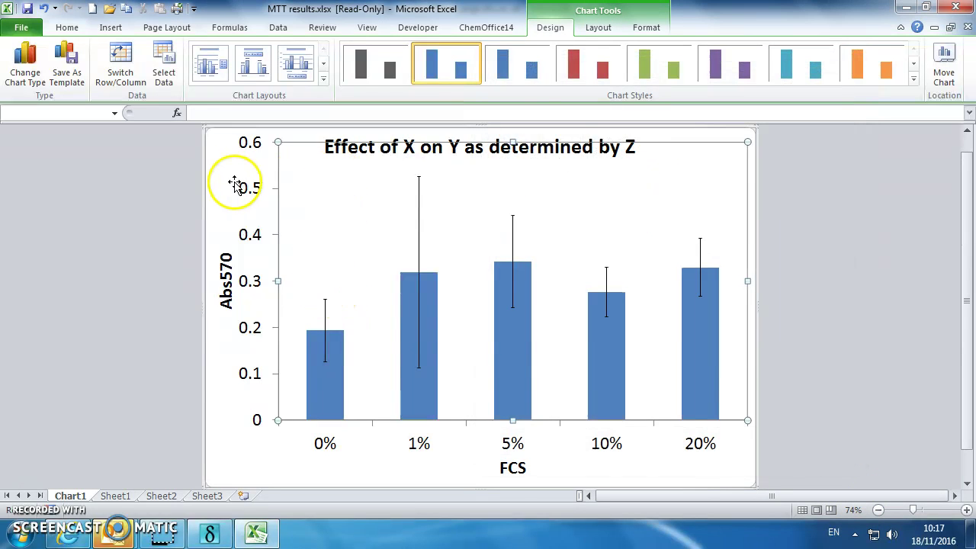
Insert a size-20 '*' text box centred above the 1% bar
left_click(113, 28)
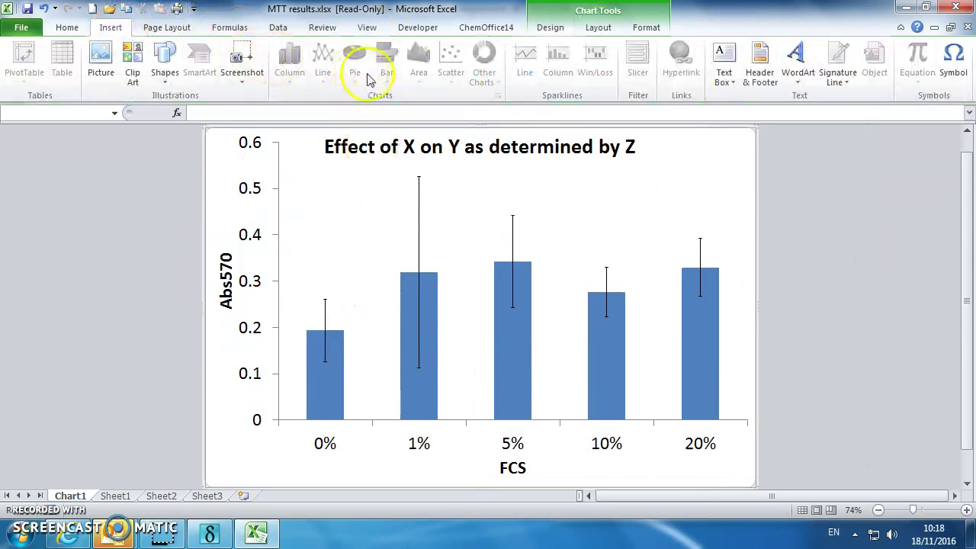
left_click(724, 74)
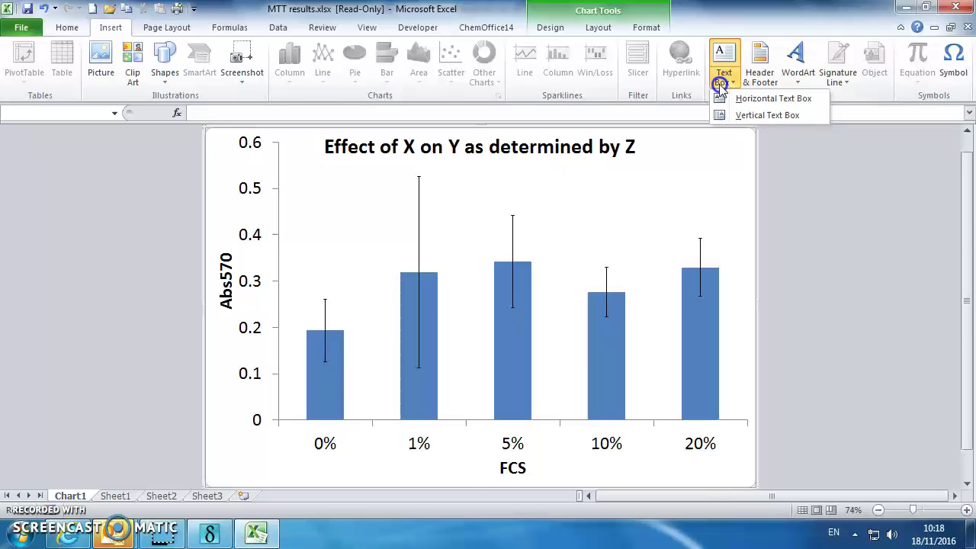
left_click(763, 99)
left_click(414, 170)
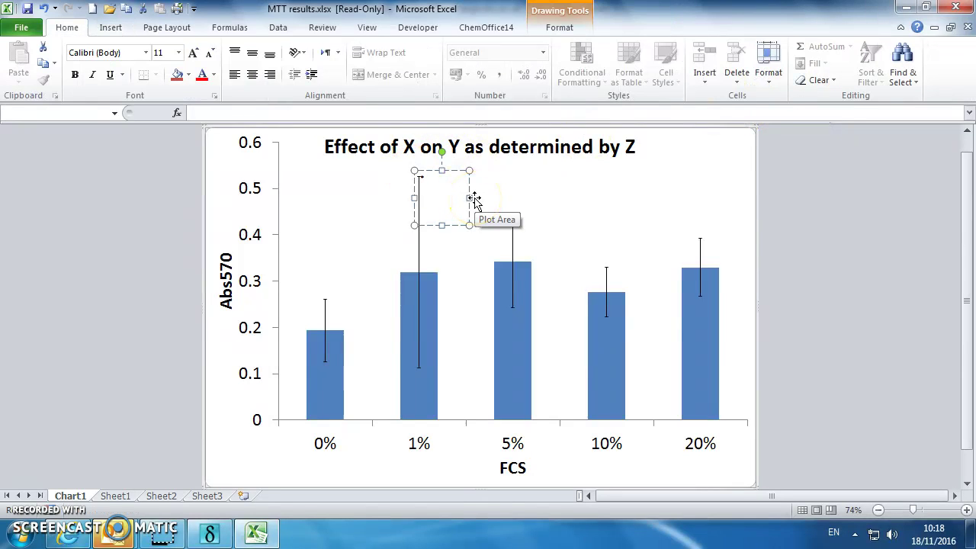
left_click(416, 178)
left_click(421, 179)
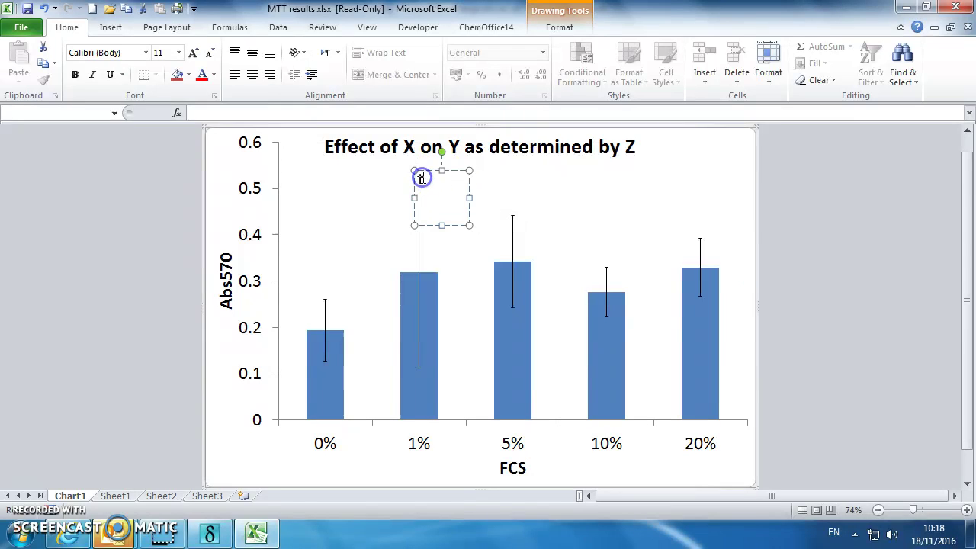
left_click(193, 53)
left_click(193, 53)
left_click_drag(435, 226, 423, 214)
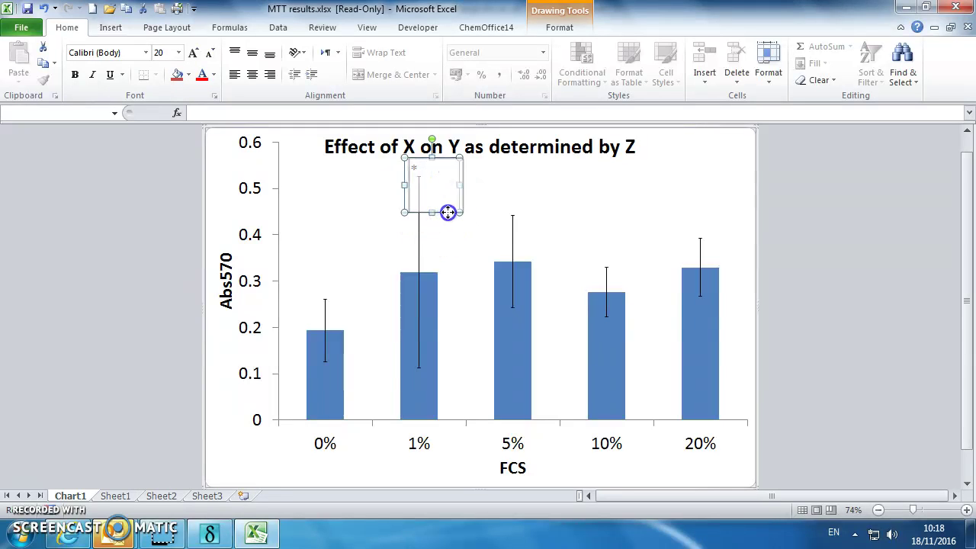
left_click_drag(448, 212, 451, 212)
Copy the asterisk box and place a copy above the 10% bar
right_click(452, 212)
left_click(485, 238)
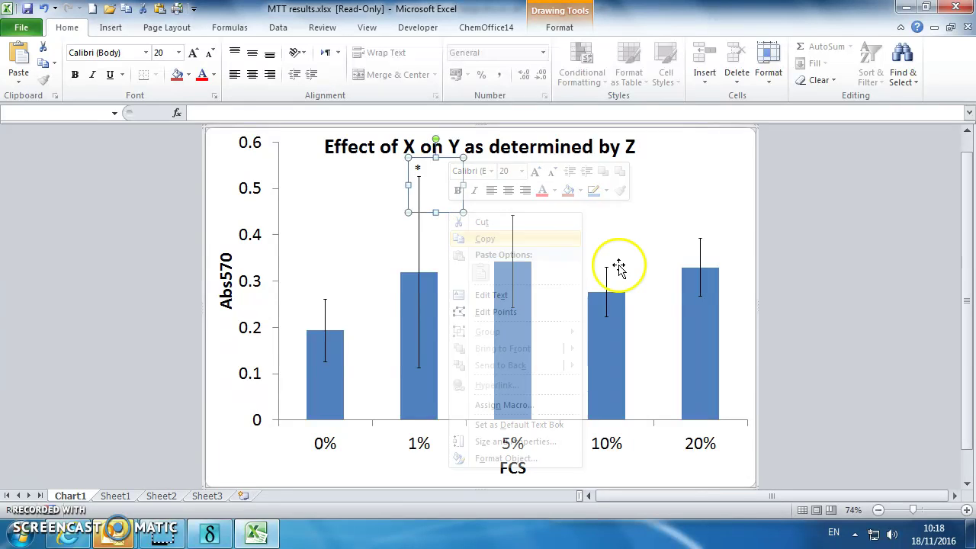
right_click(610, 254)
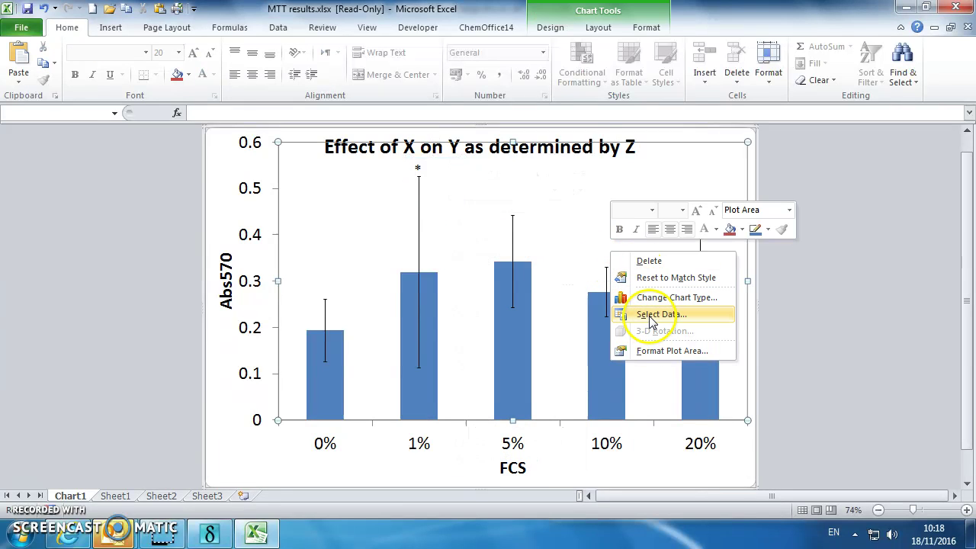
right_click(217, 207)
left_click(235, 258)
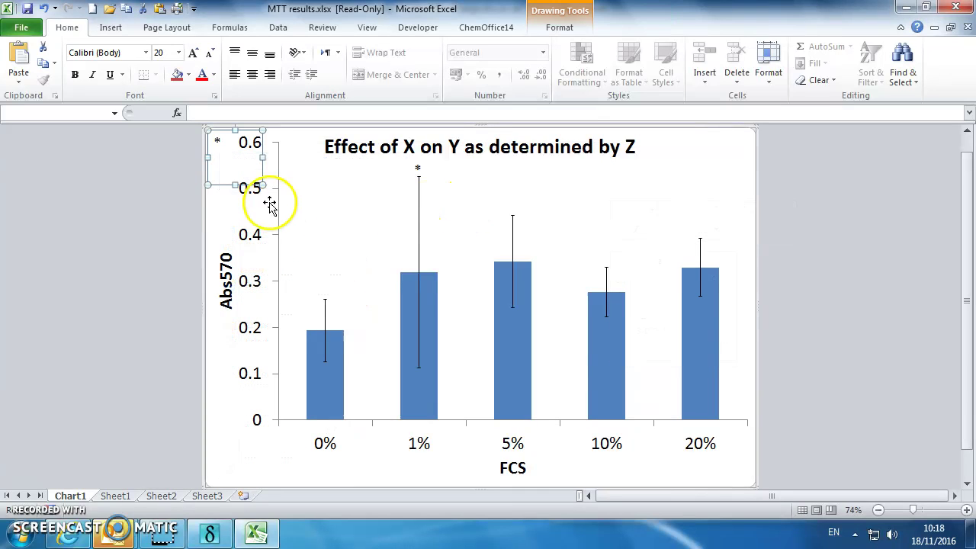
left_click_drag(219, 185, 605, 298)
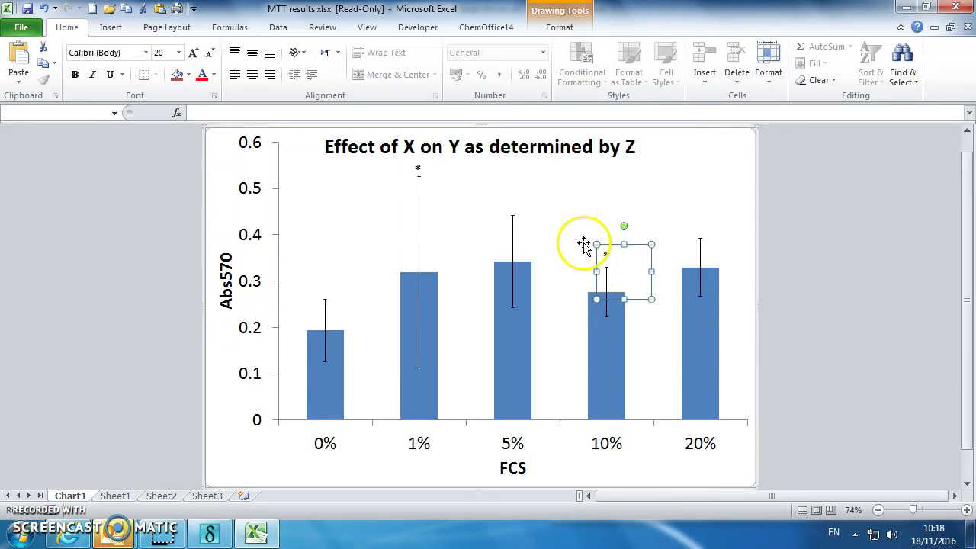
Paste two more asterisks above the 5% and 20% bars, changing them to '***'
right_click(575, 202)
right_click(229, 209)
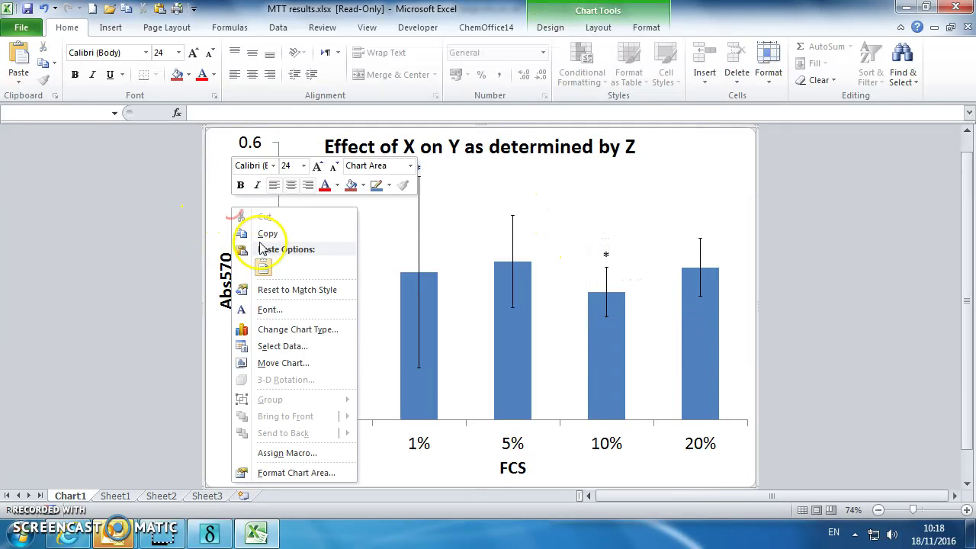
left_click(263, 267)
right_click(221, 223)
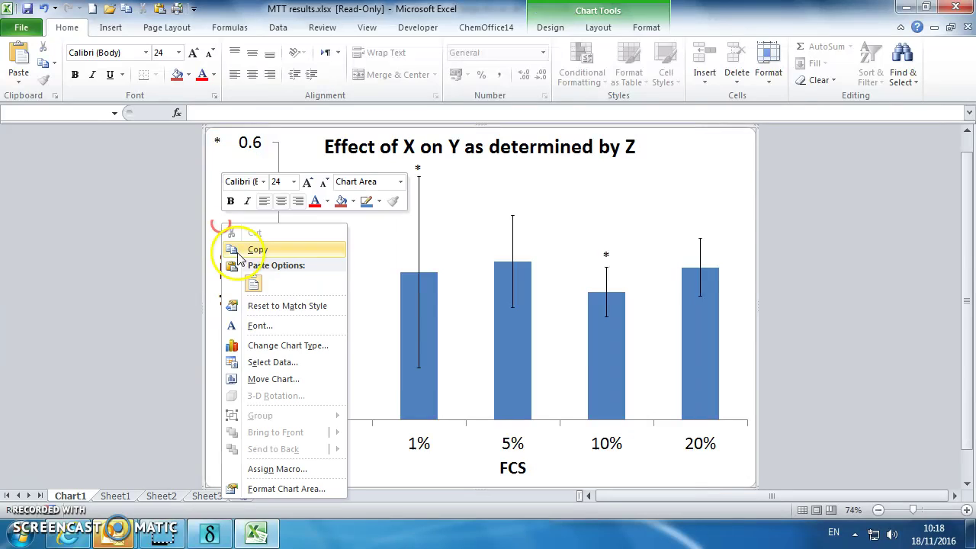
left_click(256, 287)
left_click_drag(239, 189, 519, 251)
left_click(507, 209)
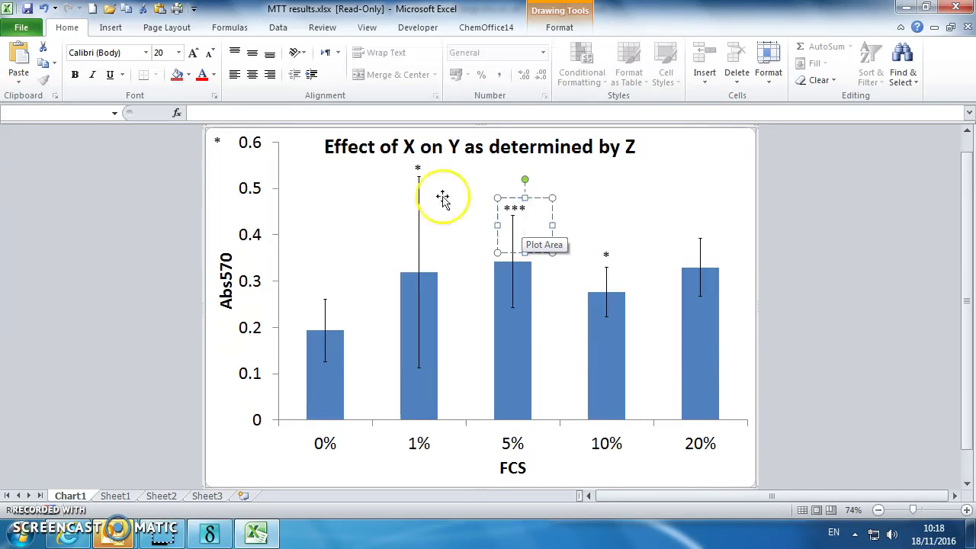
left_click(207, 146)
left_click_drag(225, 187, 699, 236)
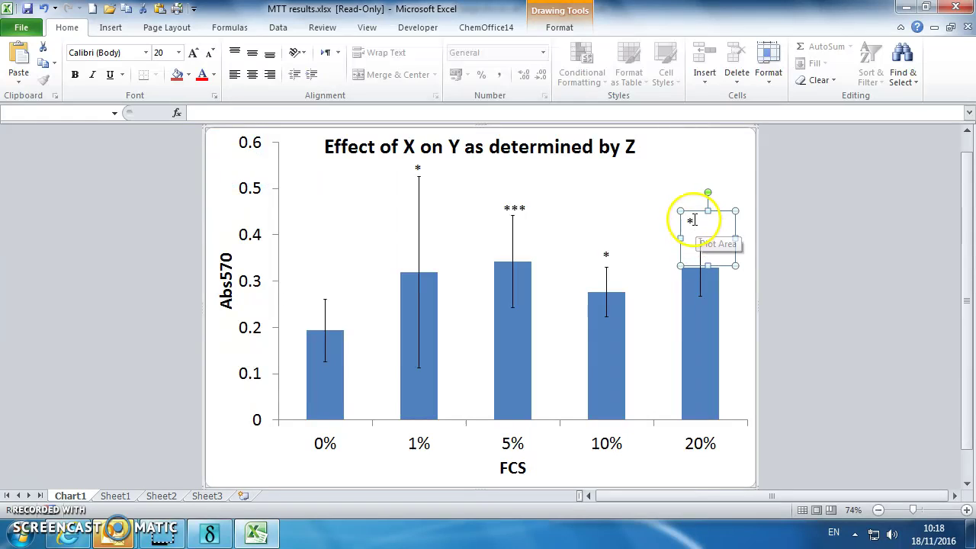
left_click(693, 221)
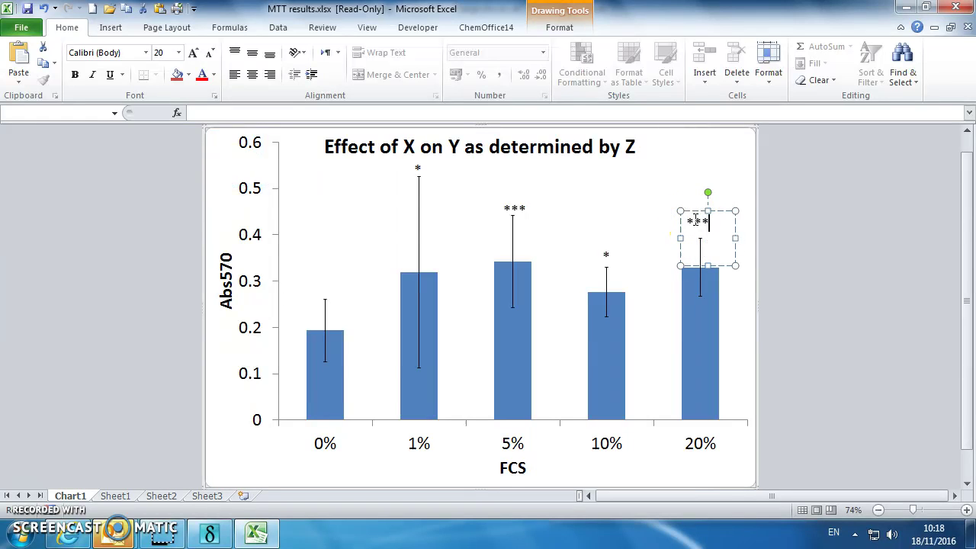
Look over the bars' Format Data Series and data source settings without changing them
left_click(693, 387)
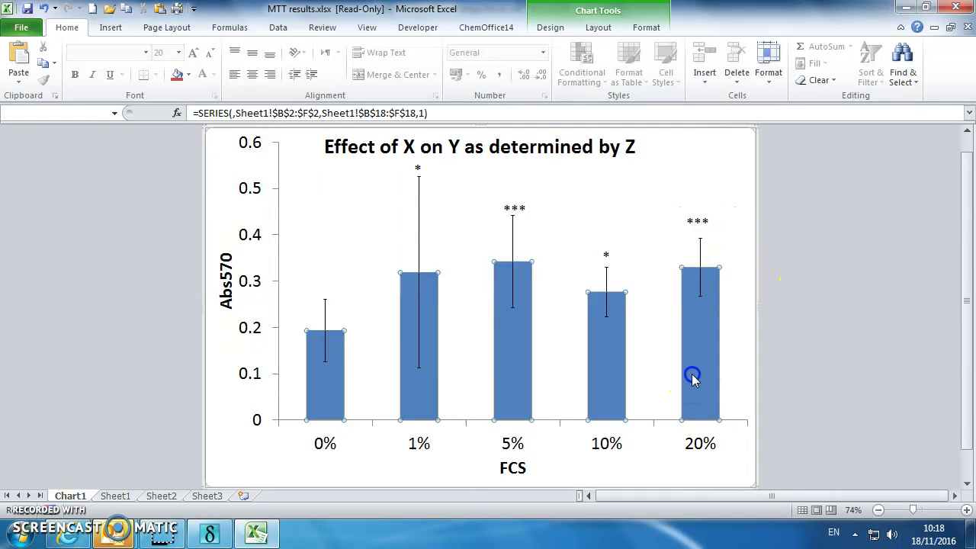
right_click(694, 375)
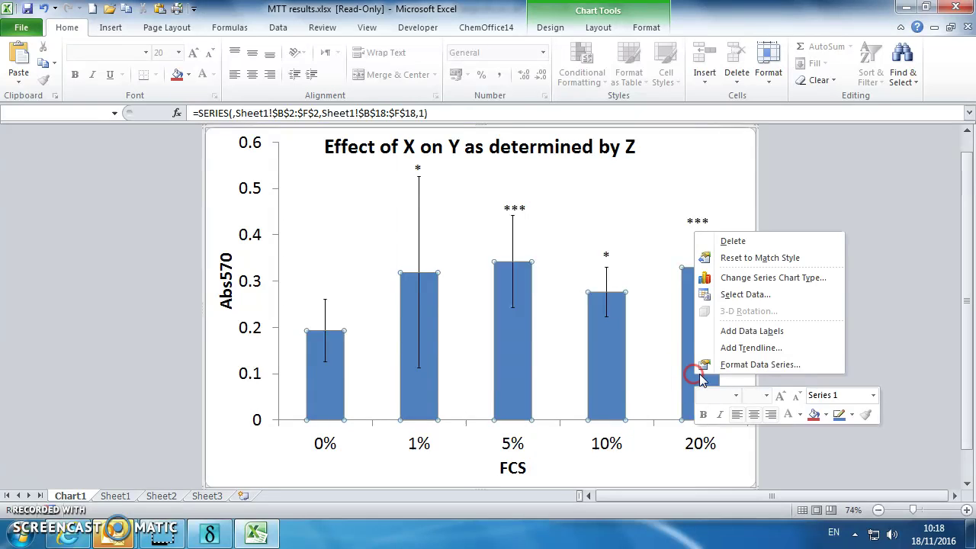
left_click(738, 365)
left_click(832, 49)
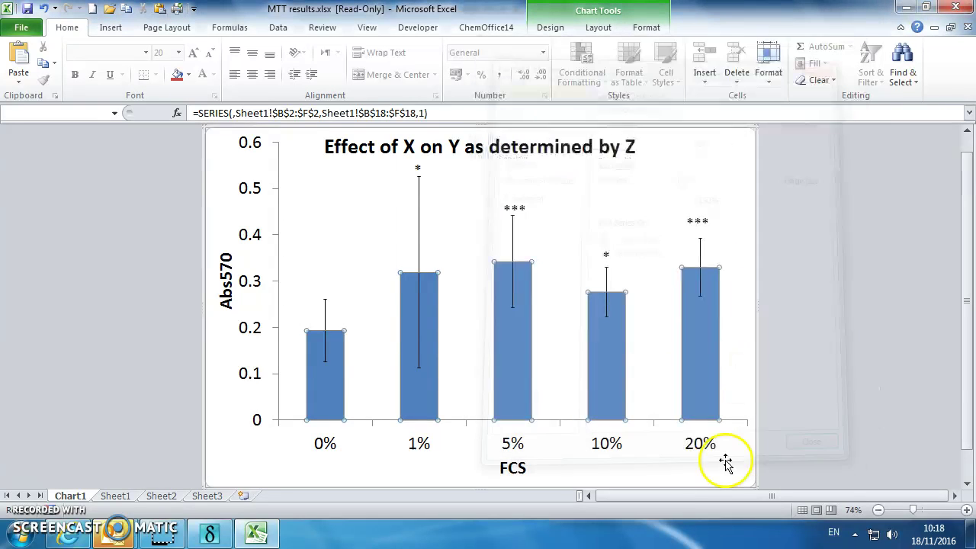
right_click(706, 339)
left_click(766, 394)
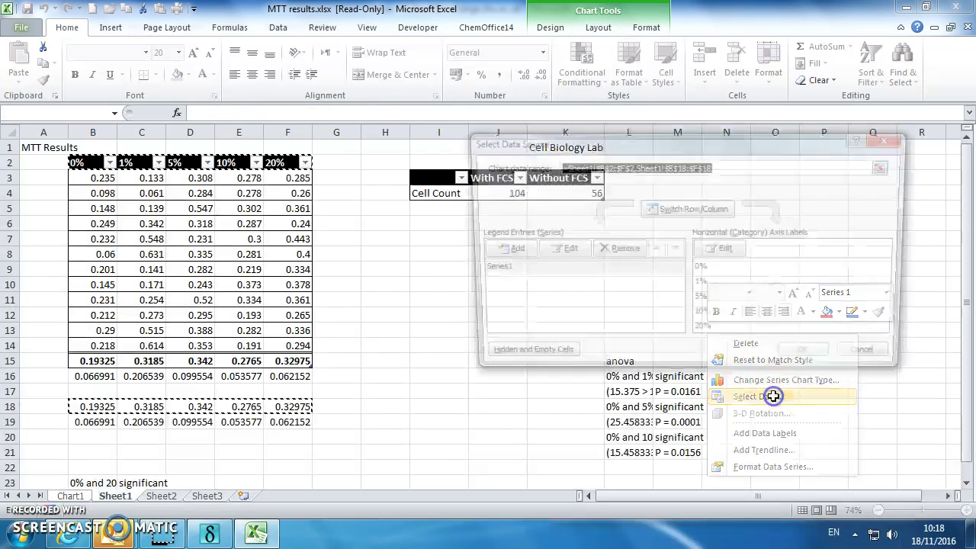
left_click(892, 138)
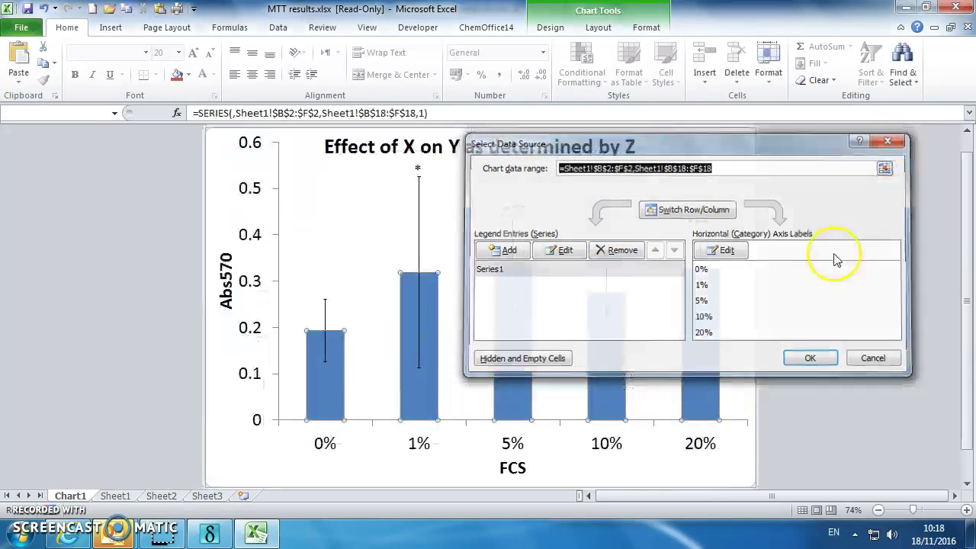
Give the FCS chart bars a solid black fill
right_click(694, 364)
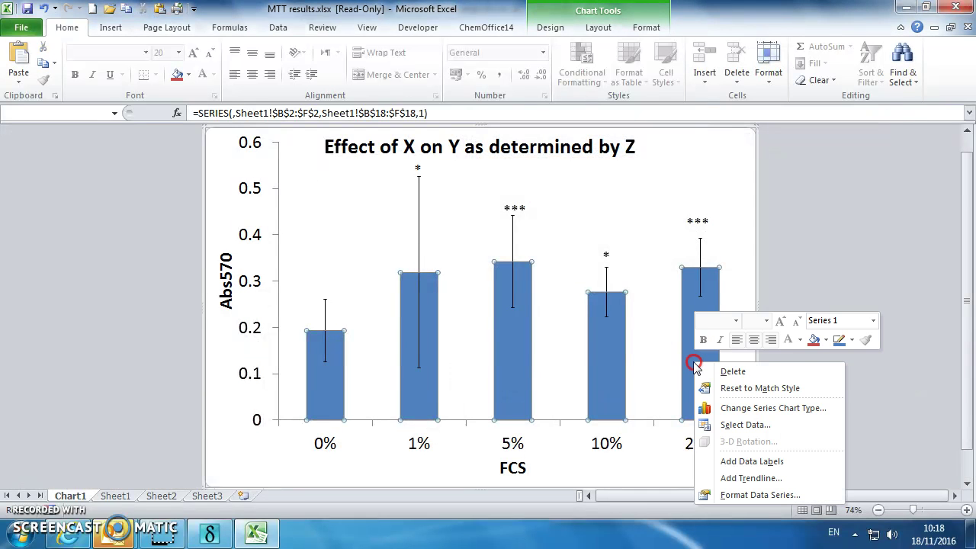
left_click(750, 406)
left_click(759, 423)
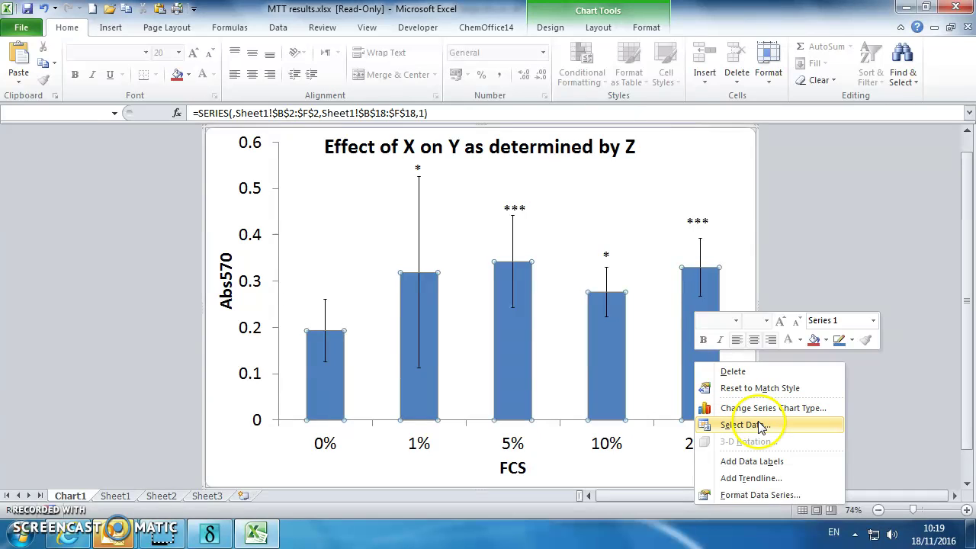
left_click(763, 495)
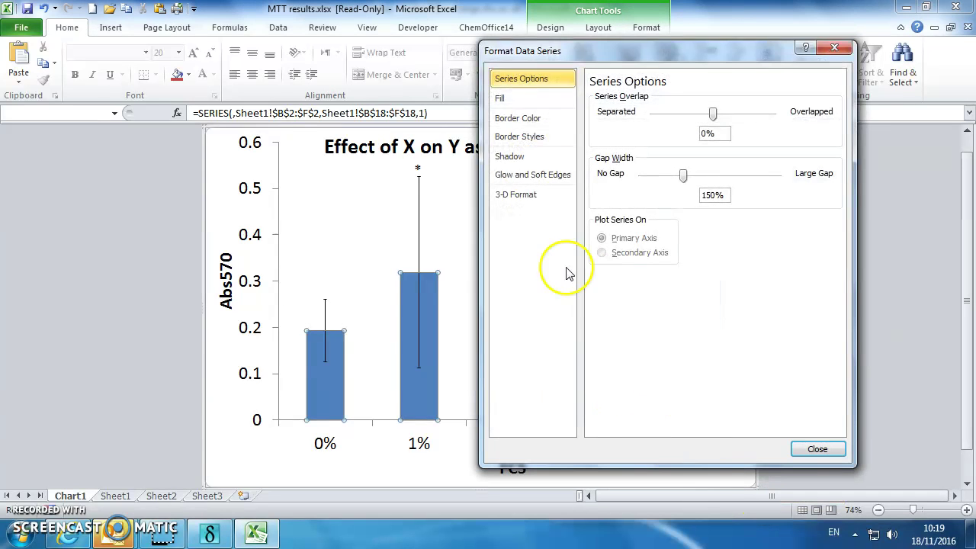
left_click(502, 102)
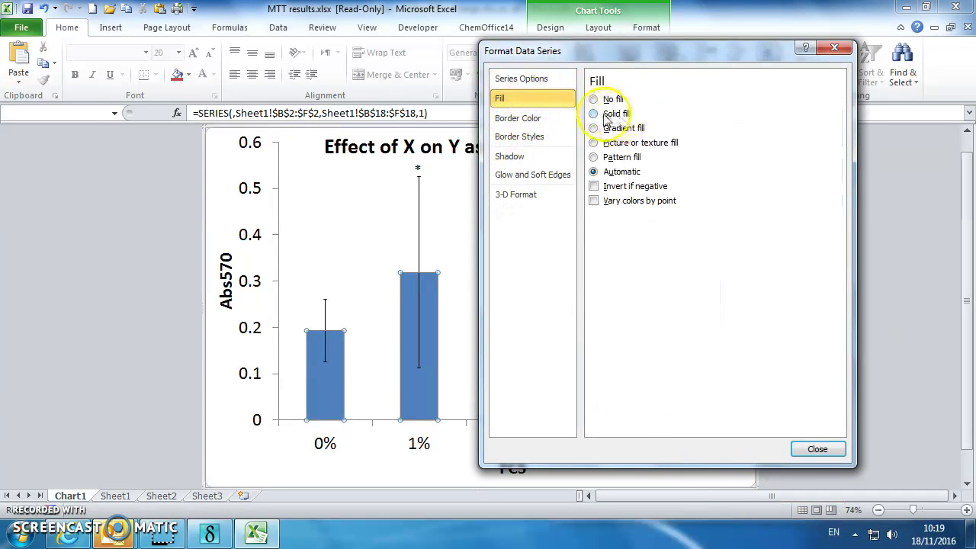
left_click(594, 113)
left_click(665, 235)
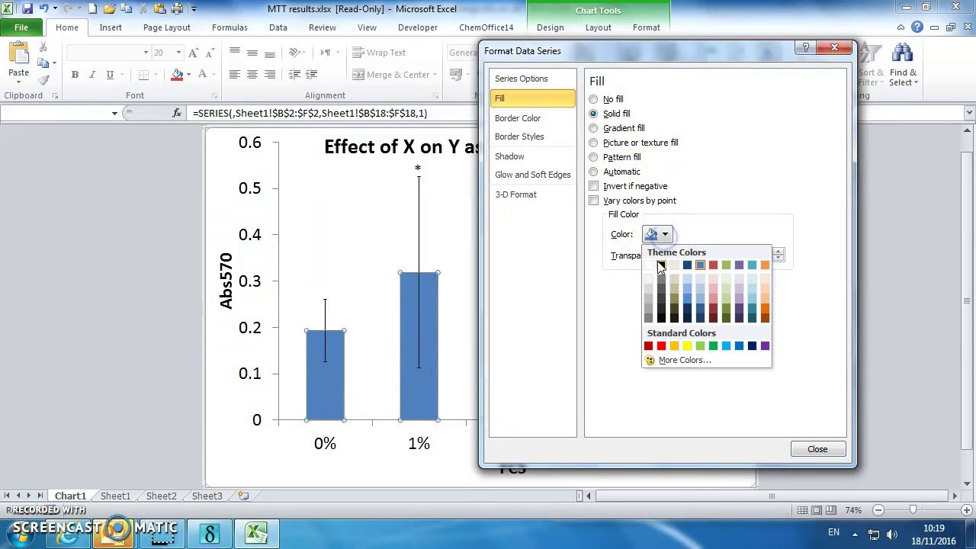
left_click(661, 264)
left_click(817, 450)
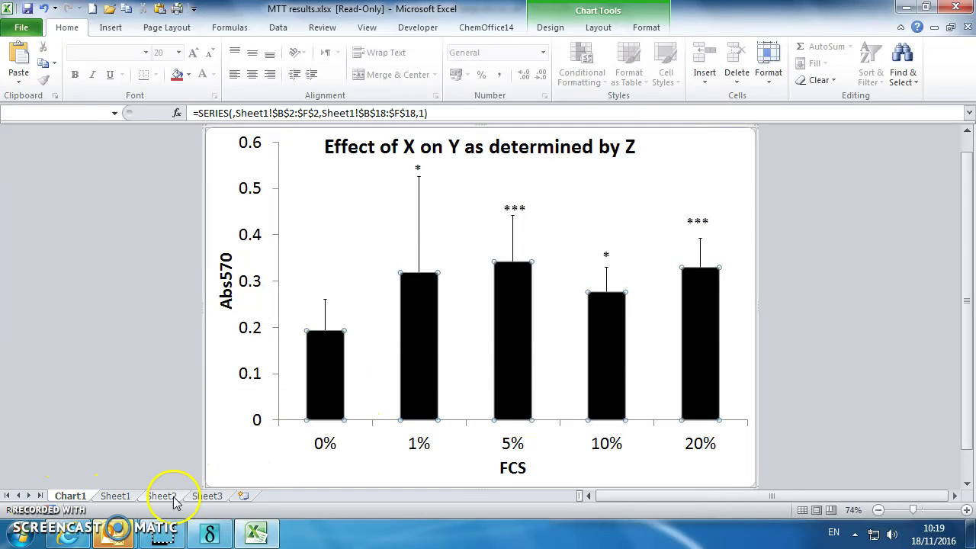
On Sheet1, enter the headings G1, S and G2 along row 8
left_click(125, 497)
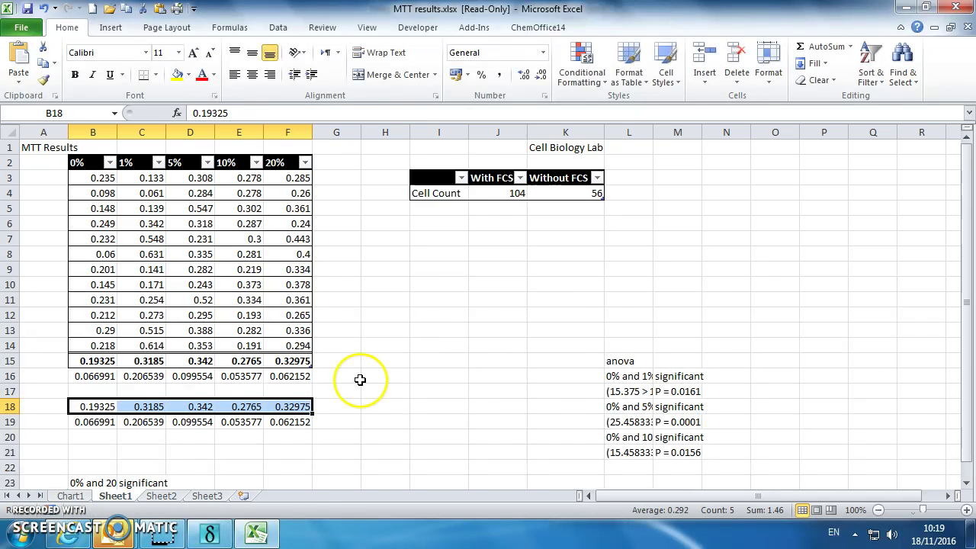
left_click(387, 254)
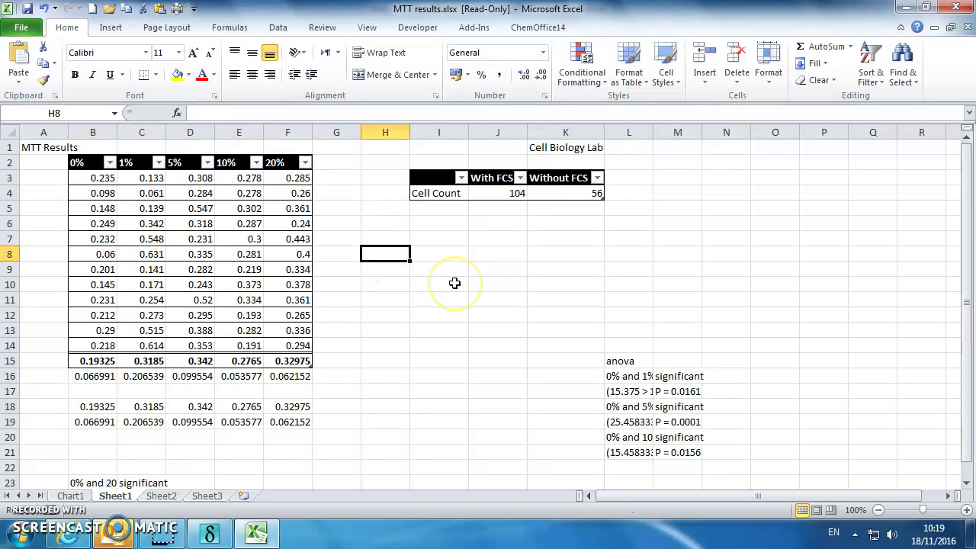
type("G1")
key("Tab")
key("Tab")
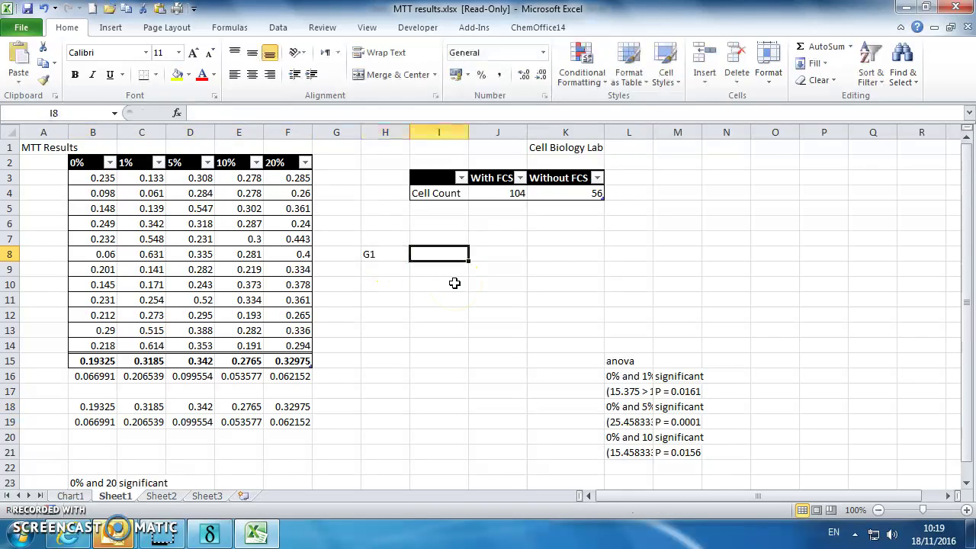
type("S")
key("Tab")
key("Tab")
type("G2")
Enter the values 80, 70, 10, 15, 10, 15 across H9:M9
left_click(379, 272)
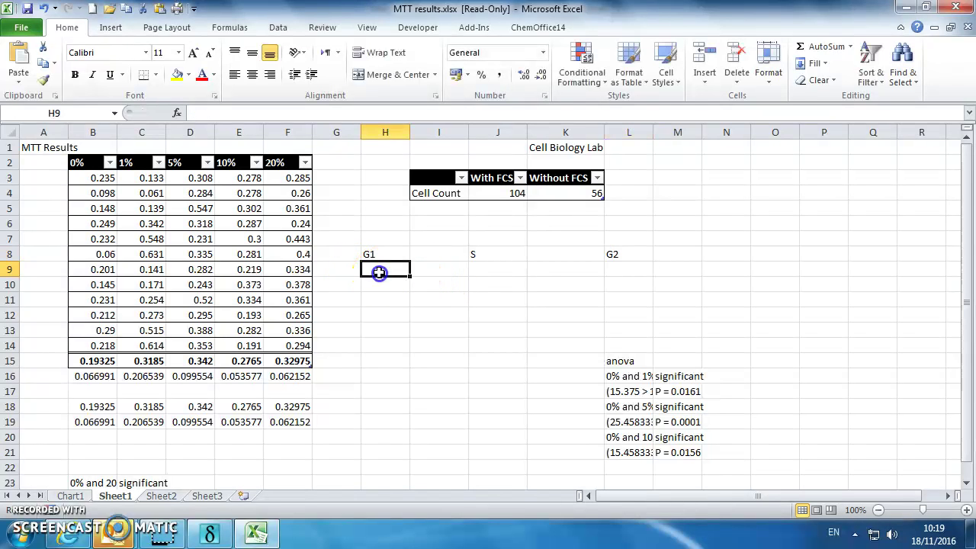
type("80")
key("Tab")
type("70")
key("Tab")
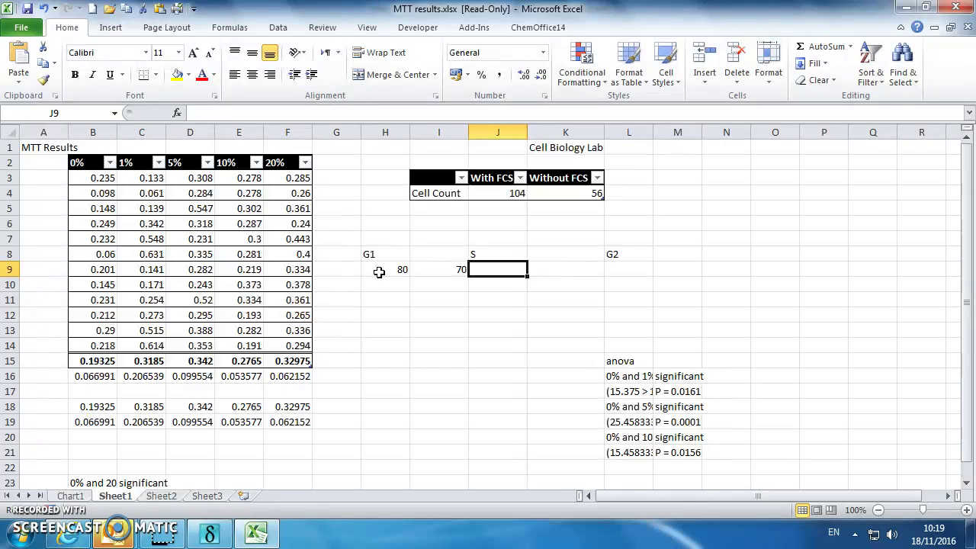
type("10")
key("Tab")
type("1")
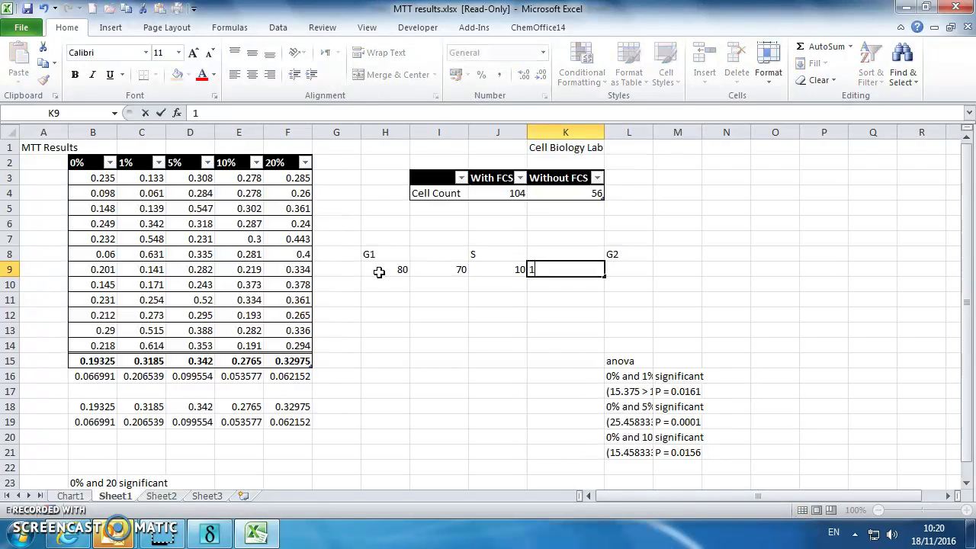
key("Tab")
type("10")
key("Tab")
type("15")
key("Return")
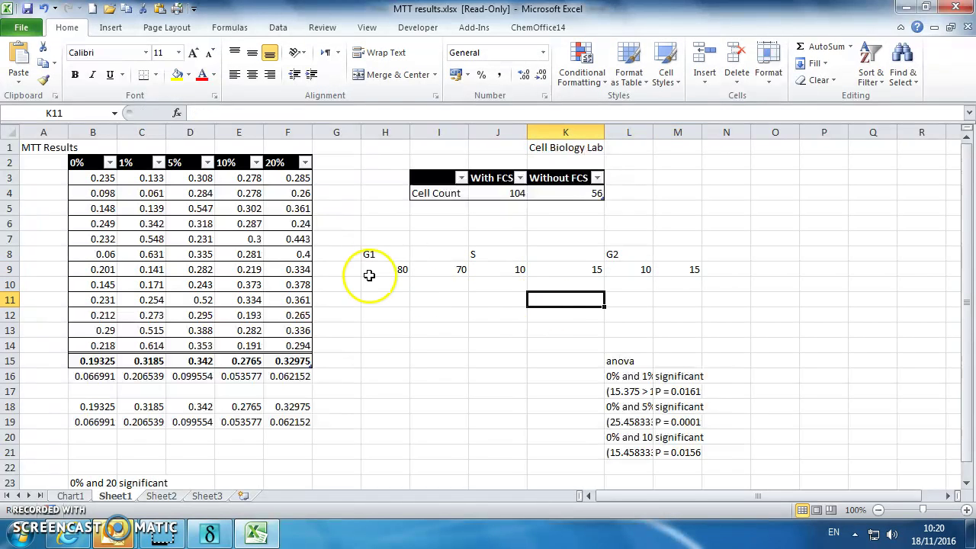
Select the control values in H9, J9 and L9
left_click_drag(381, 269, 695, 268)
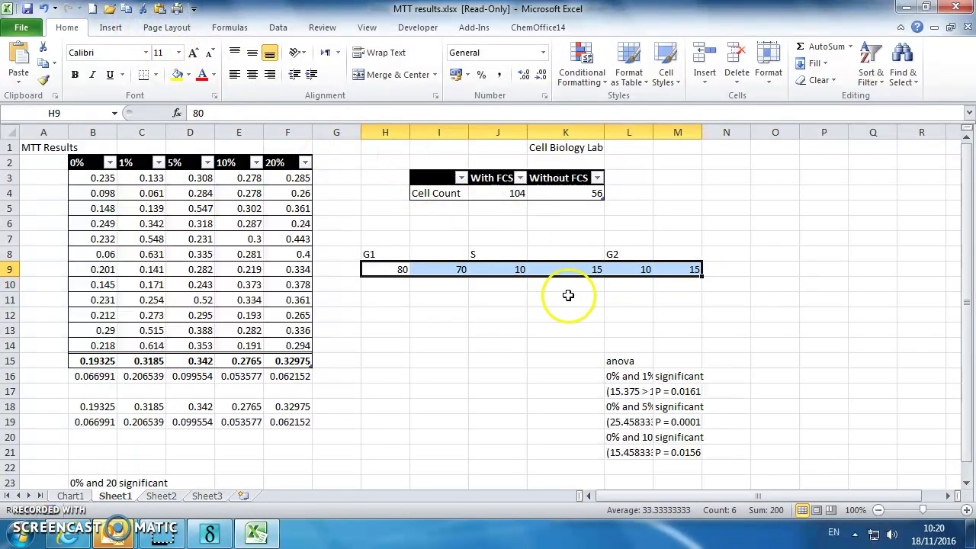
left_click(111, 28)
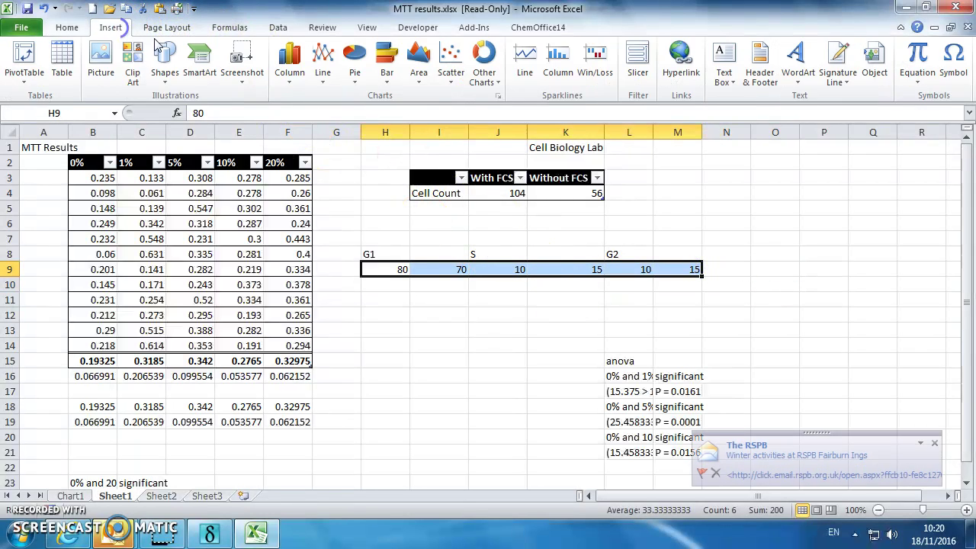
left_click(424, 297)
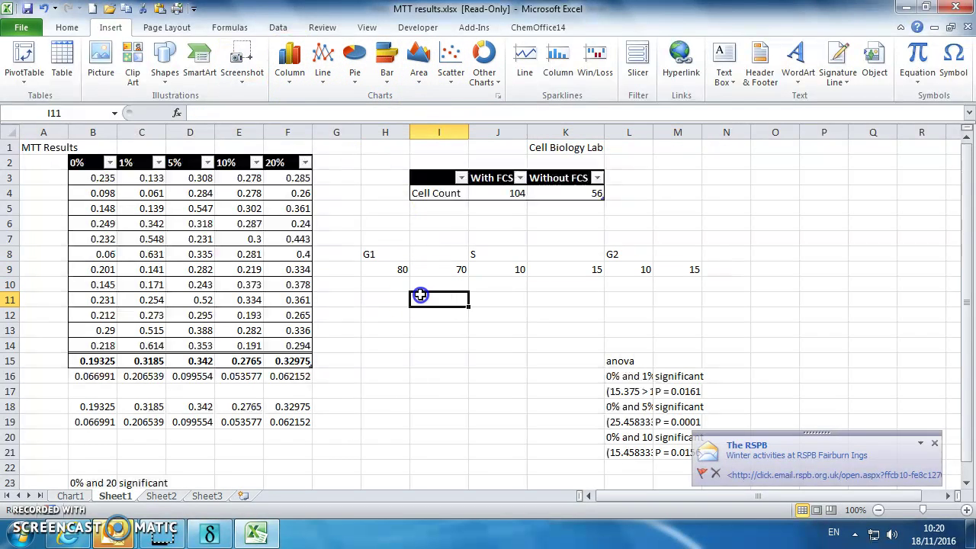
left_click(385, 270)
left_click(497, 269, "ctrl")
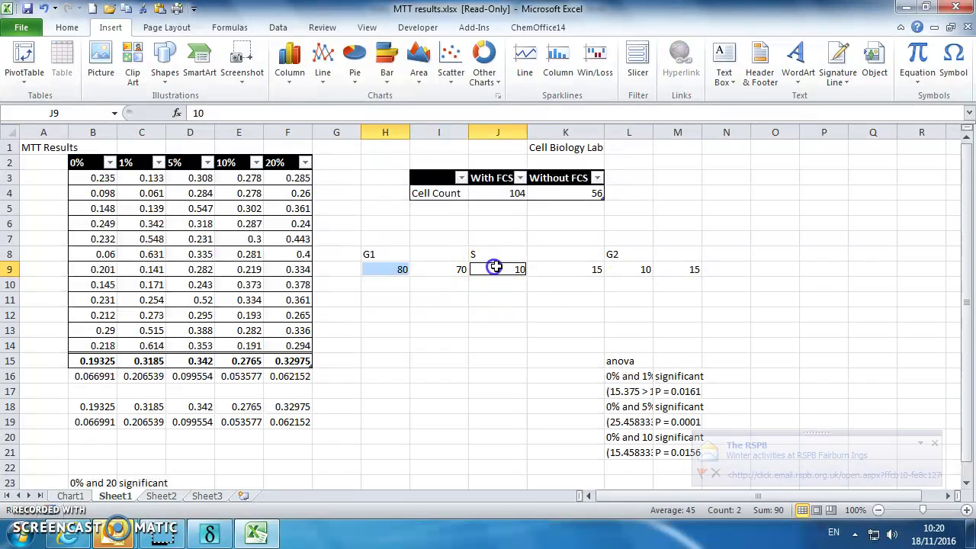
left_click(636, 269, "ctrl")
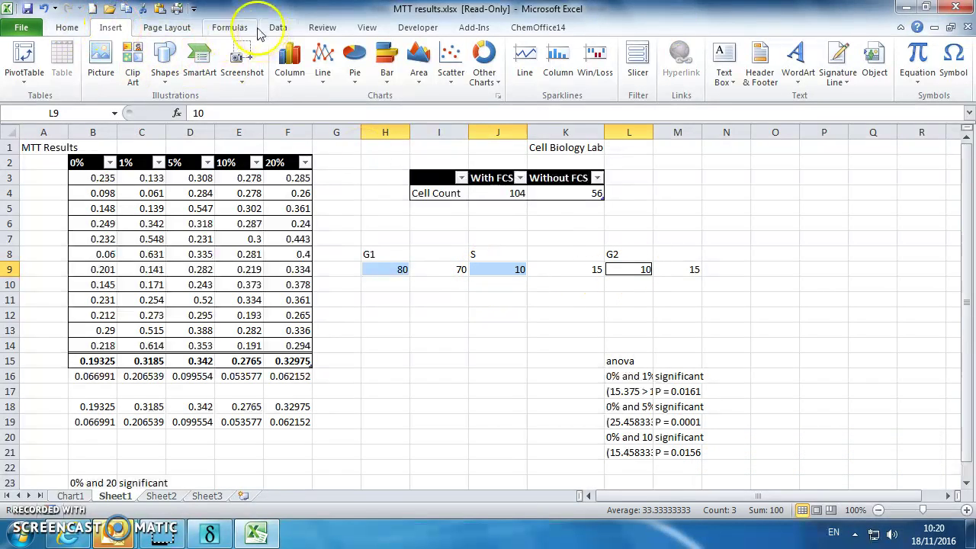
Insert a clustered column chart of the control values and move it below the data
left_click(289, 67)
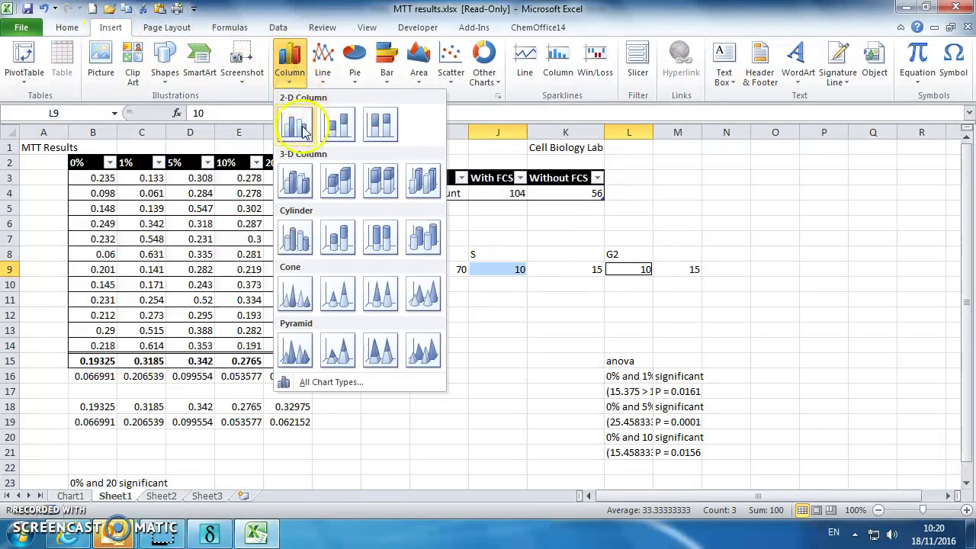
left_click(302, 129)
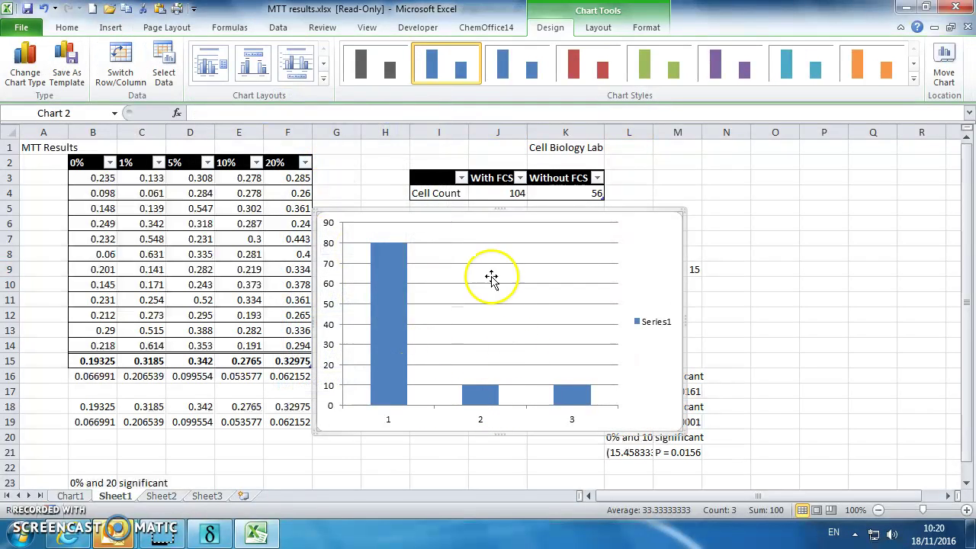
left_click_drag(485, 217, 201, 252)
left_click_drag(409, 244, 396, 263)
Label H7 as control and I7 as FCS
left_click(380, 241)
type("+F")
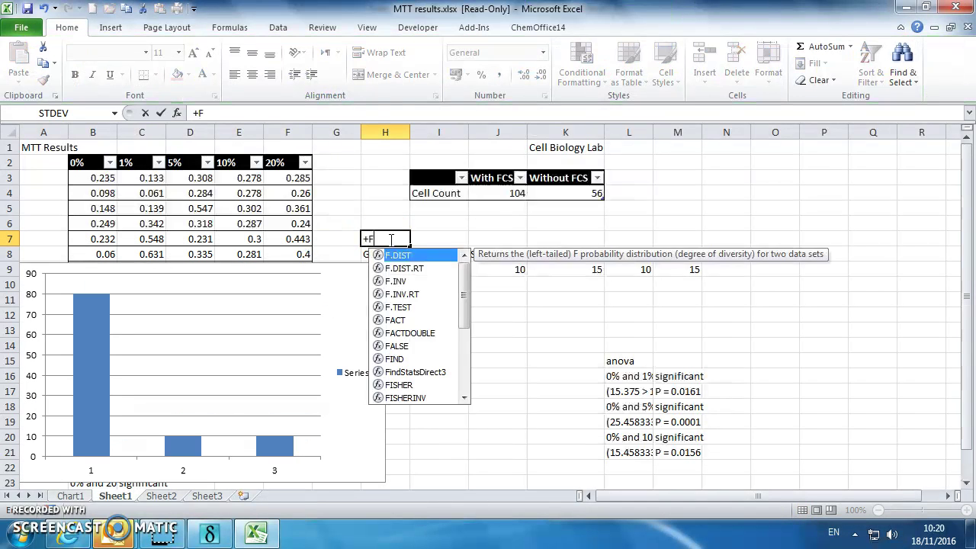
type("CS")
left_click(456, 239)
type("-FCS")
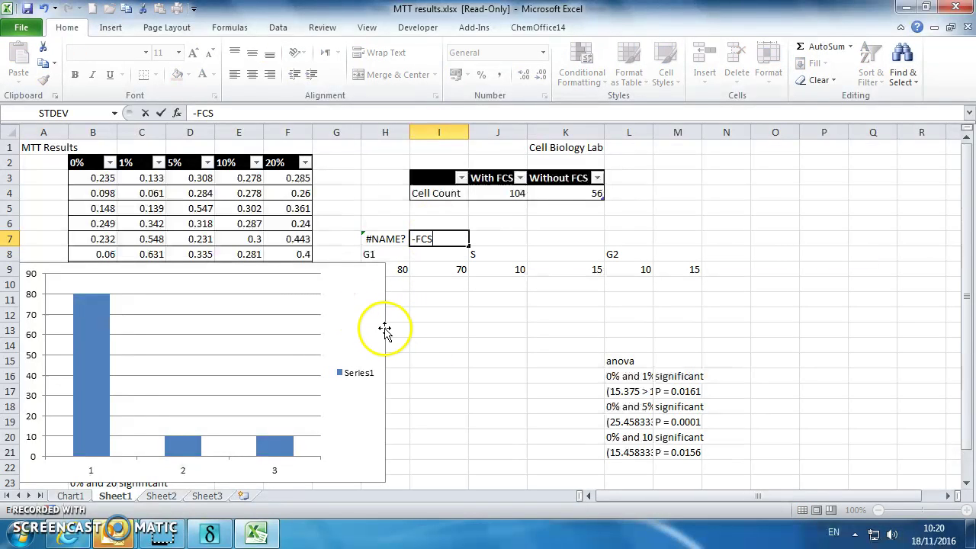
left_click_drag(383, 331, 795, 344)
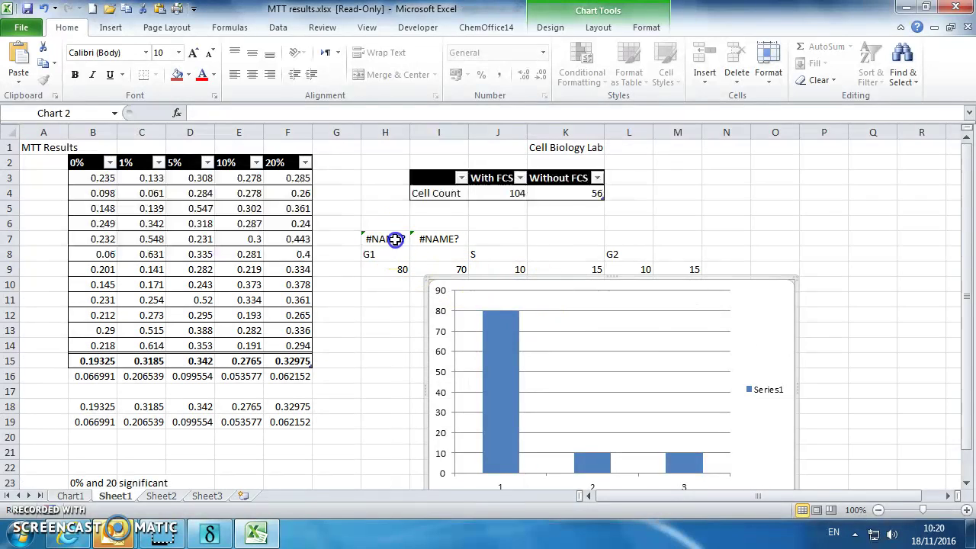
left_click(397, 239)
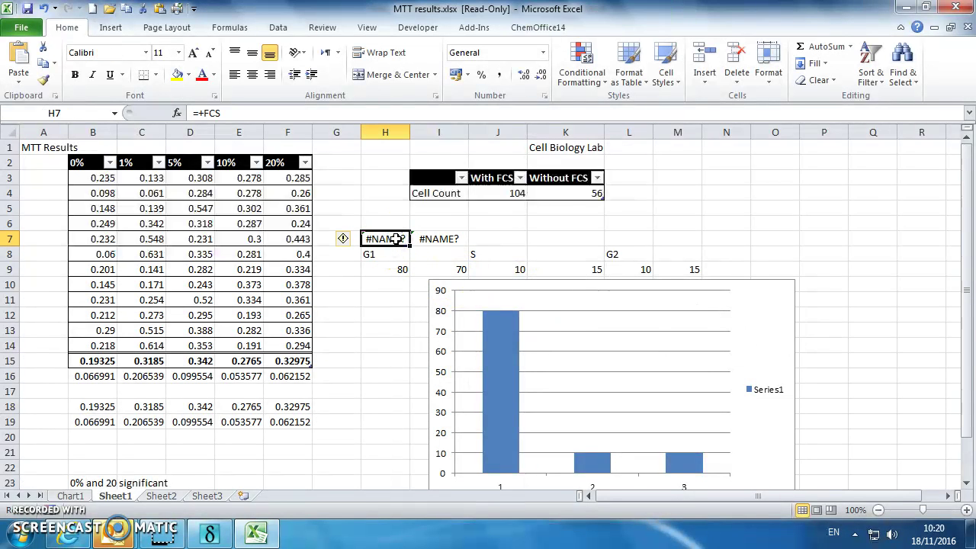
type("control")
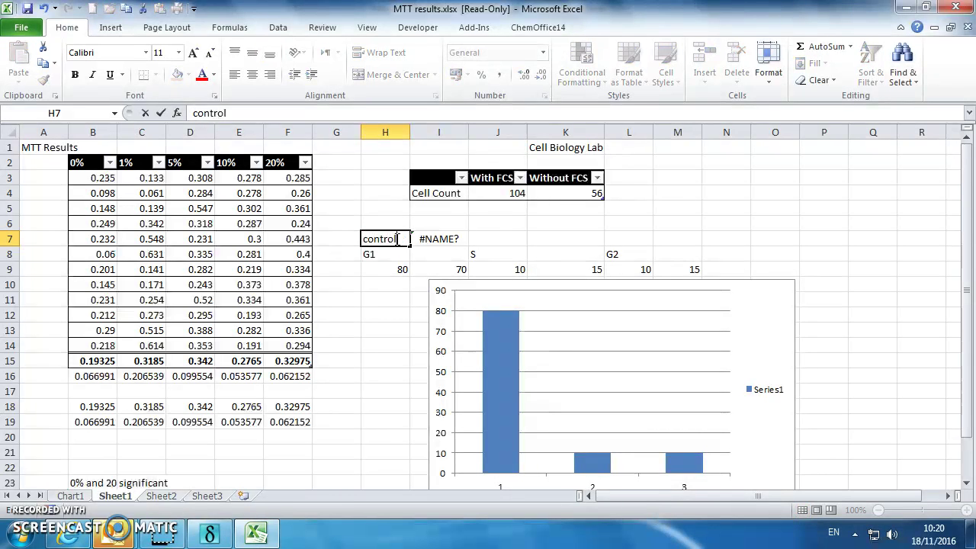
key("Tab")
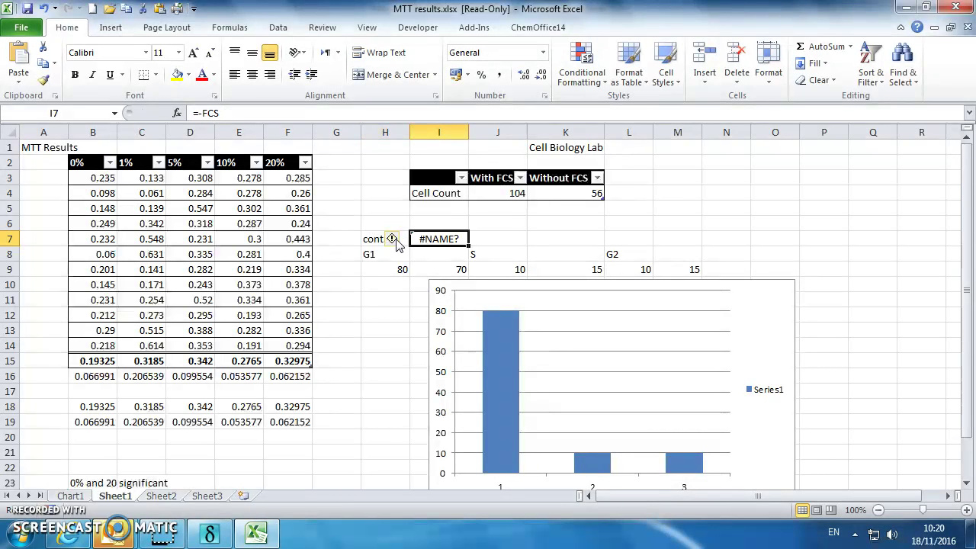
type("FCS")
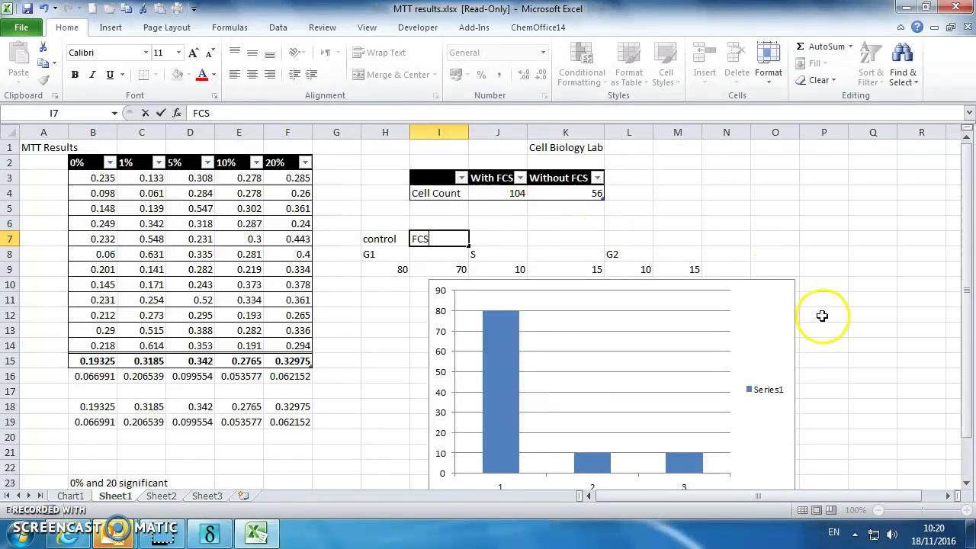
Add an FCS series named from I7 with values 70, 15, 15 from I9, K9 and M9
left_click_drag(794, 327, 839, 342)
scroll(906, 320, "down", 1)
mouse_move(535, 259)
right_click(558, 320)
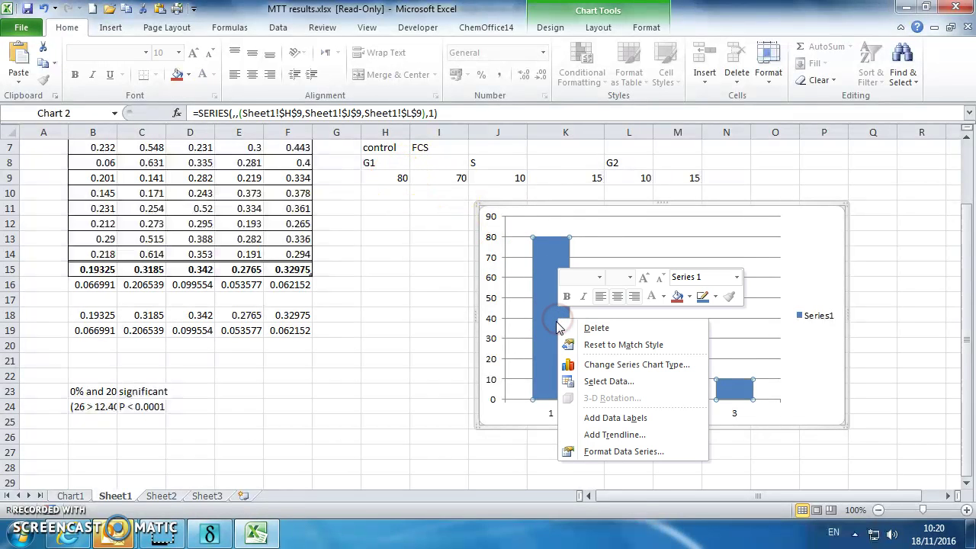
left_click(627, 382)
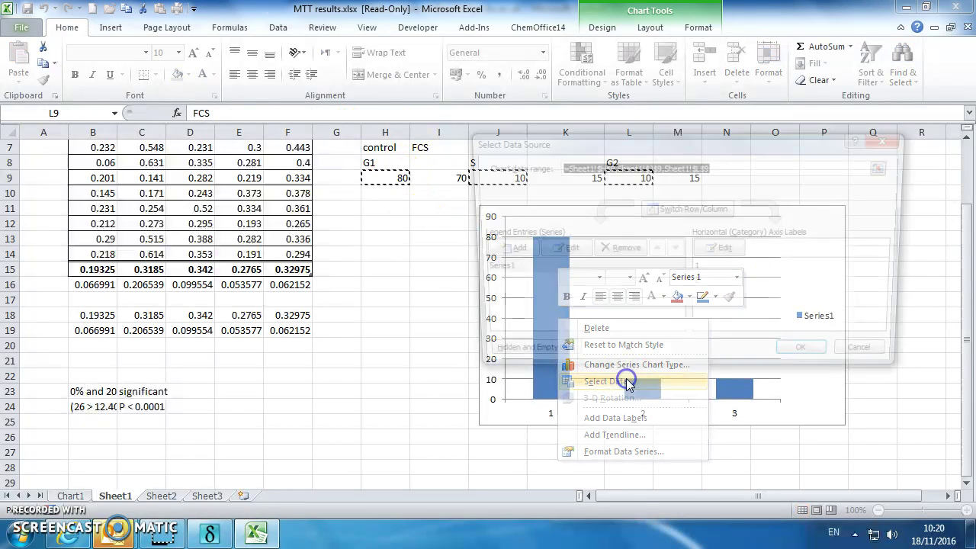
left_click(504, 251)
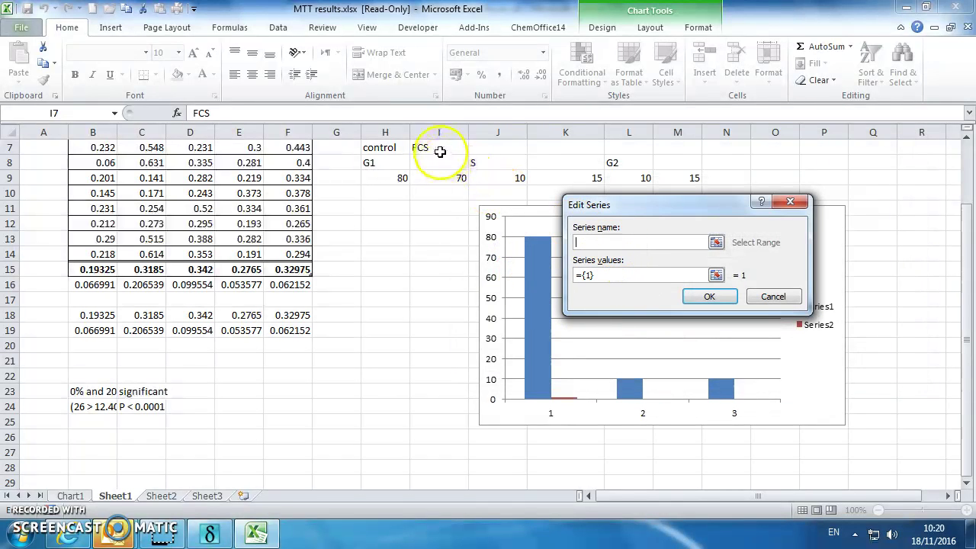
left_click(440, 149)
left_click(683, 276)
left_click(716, 276)
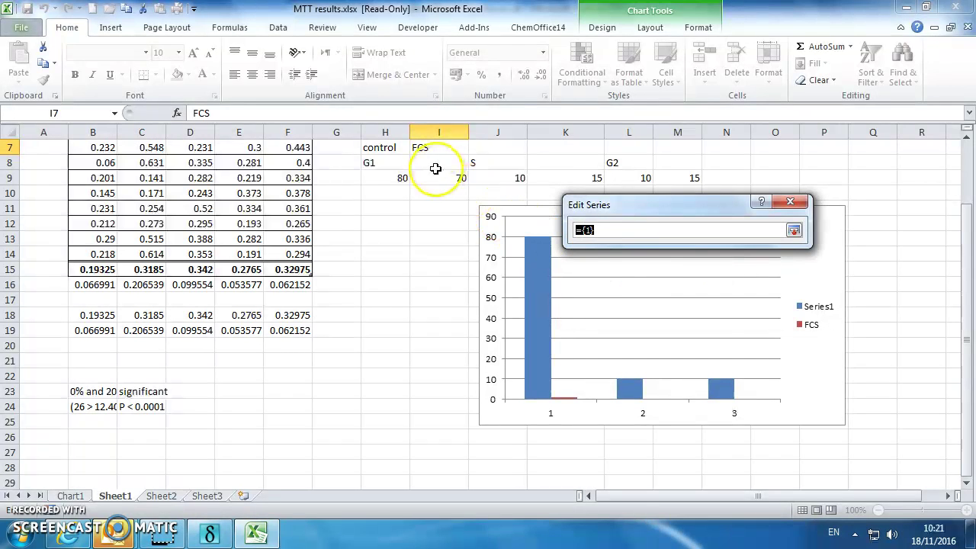
left_click(438, 176)
left_click(562, 180, "ctrl")
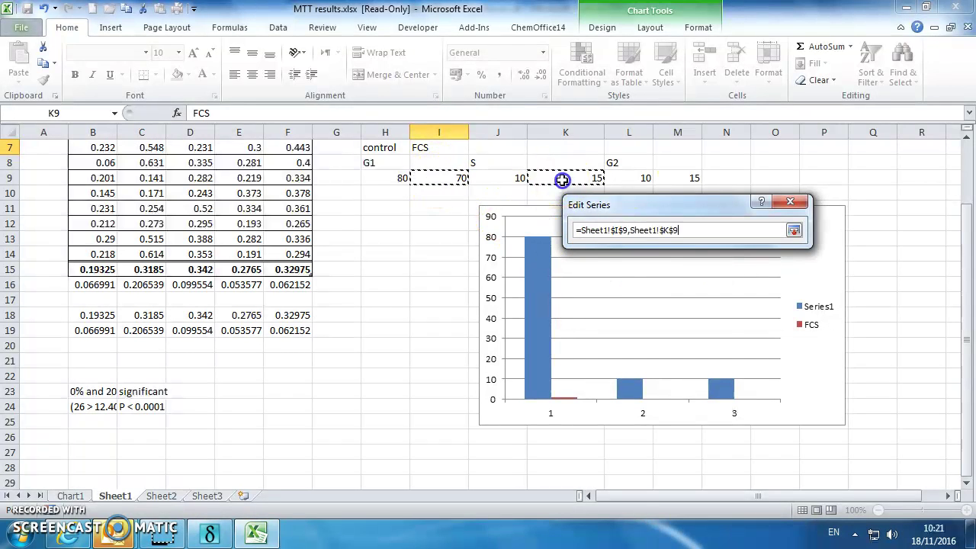
left_click(689, 178, "ctrl")
key("Return")
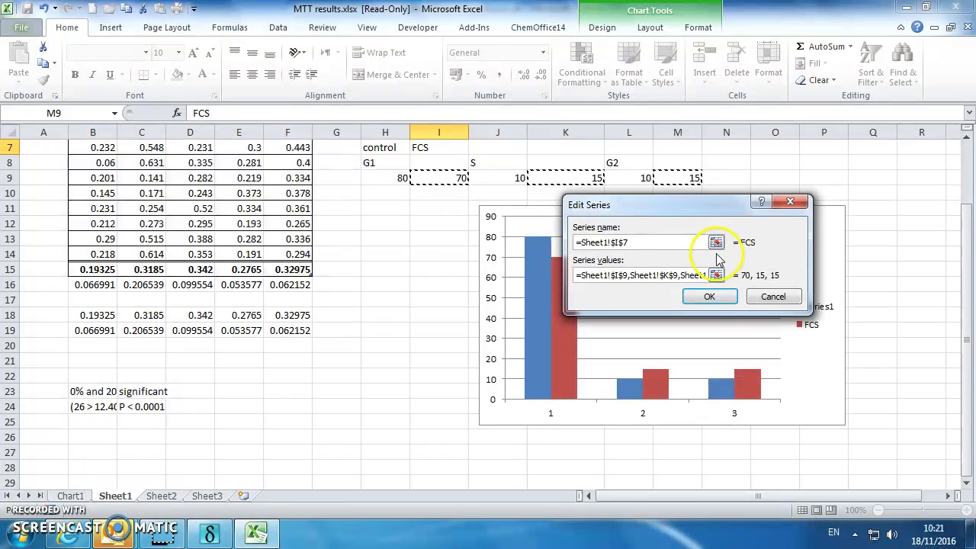
left_click(709, 296)
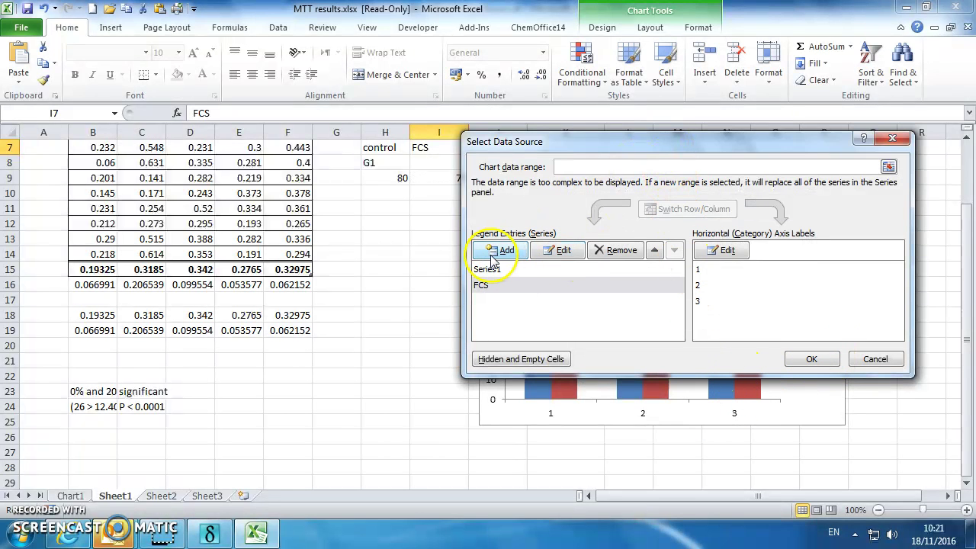
Recheck the FCS series and rename Series1 to Control
left_click(561, 252)
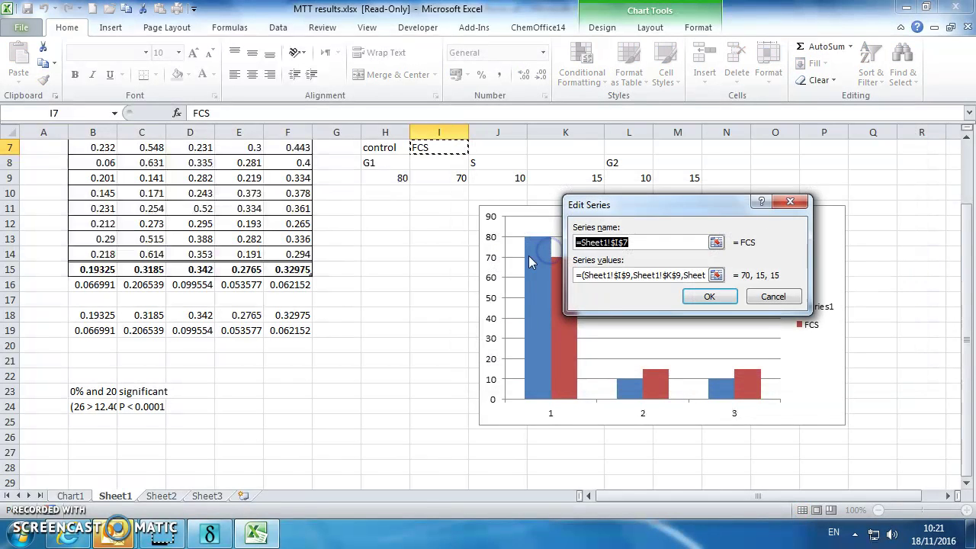
left_click(829, 299)
left_click(485, 268)
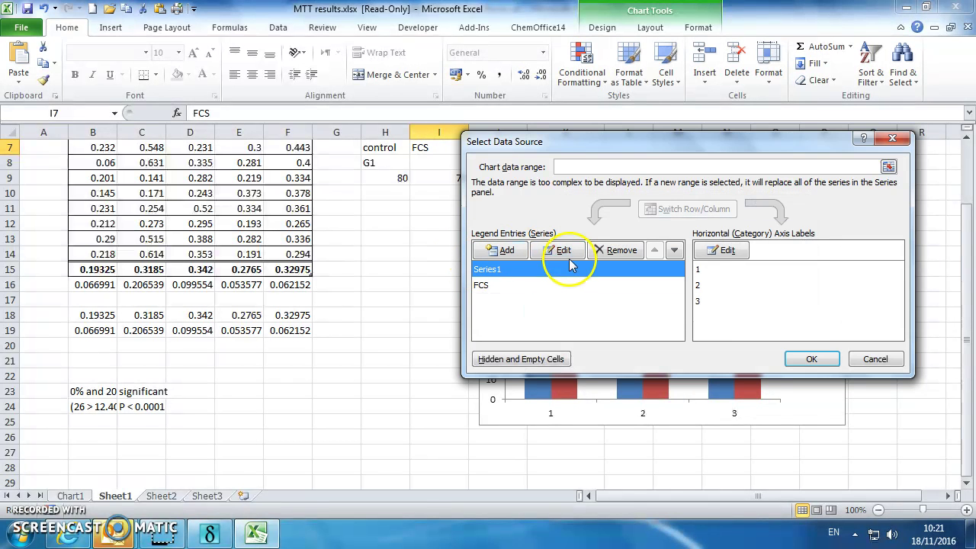
left_click(564, 252)
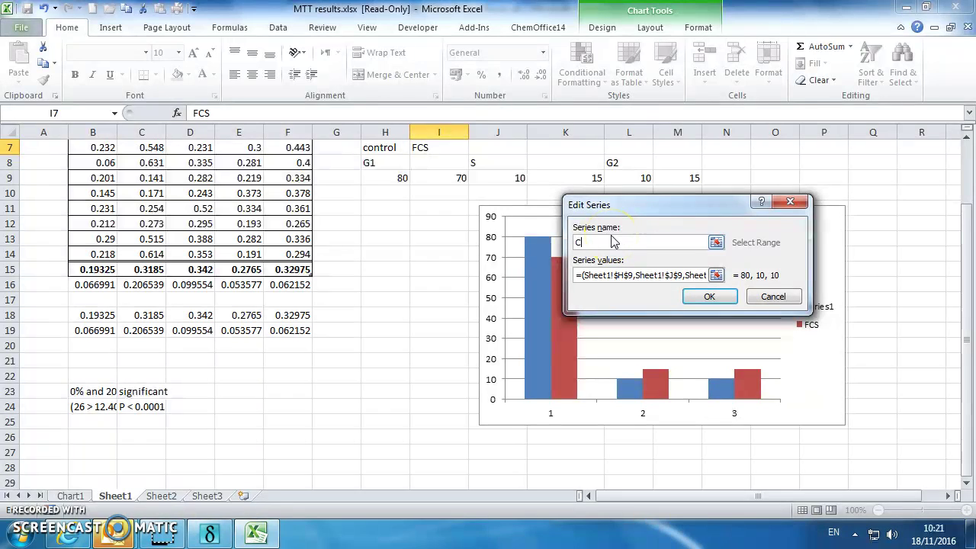
left_click(700, 294)
left_click(808, 360)
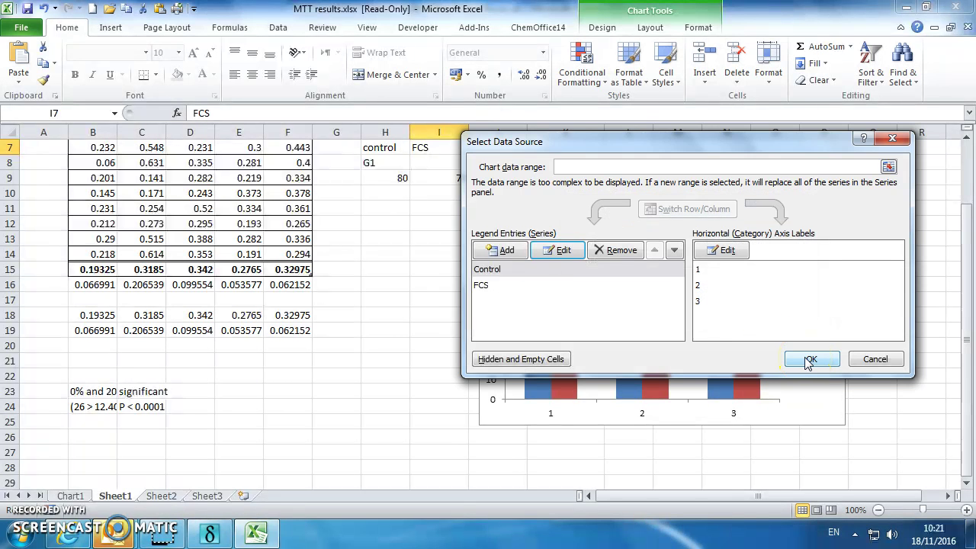
Set the chart's horizontal axis labels to G1, S, G2M and apply the data changes
left_click(748, 255)
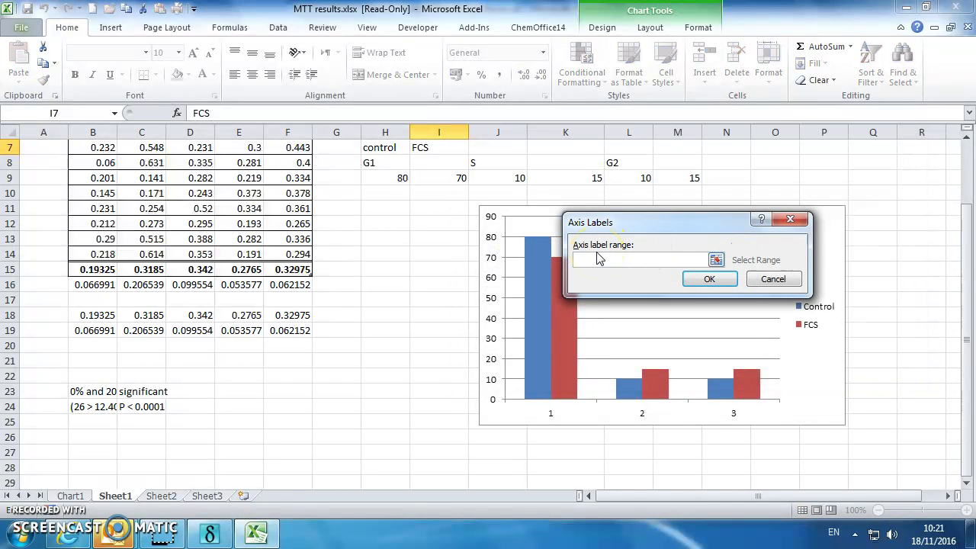
type("G1, S, G2M")
left_click(710, 278)
left_click(822, 361)
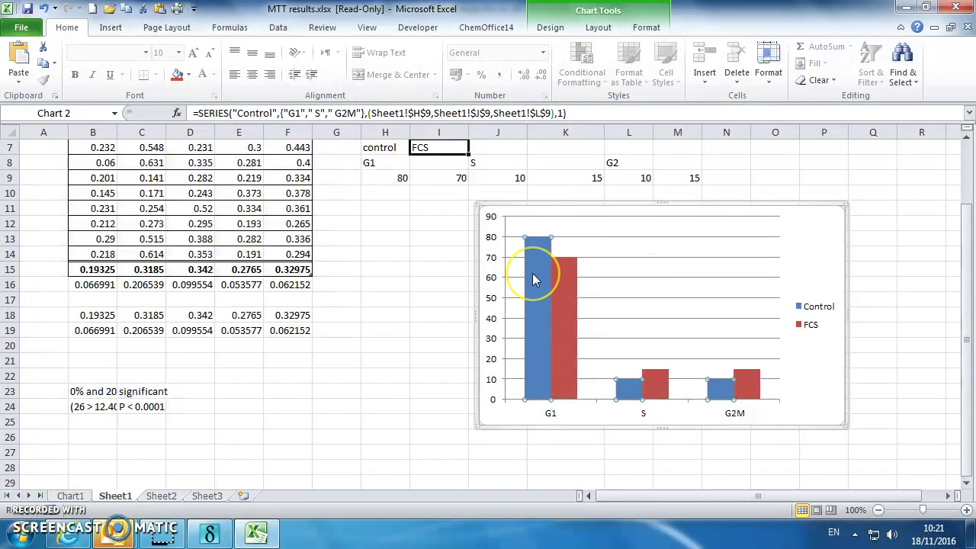
mouse_move(533, 276)
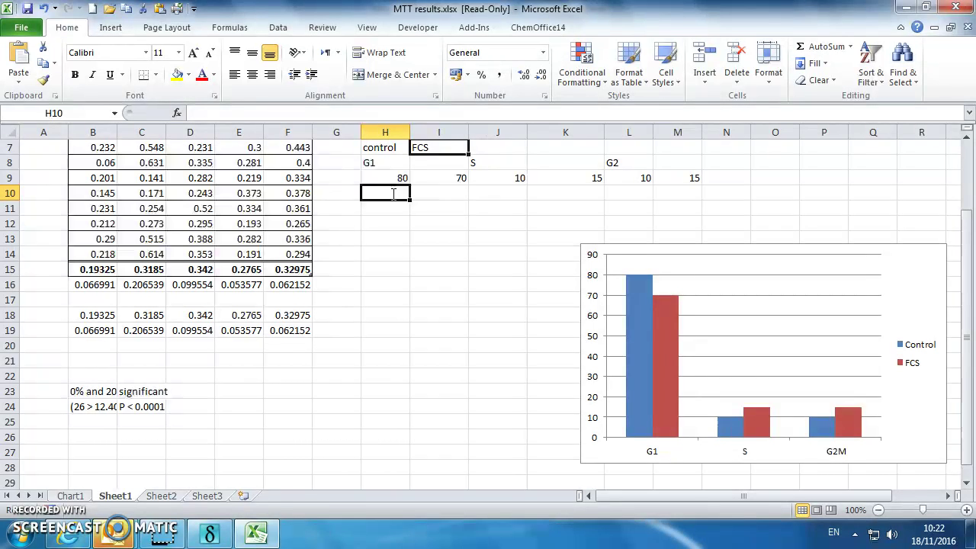
Enter G1 replicates: 85 for control and 75, 76, 77 for FCS
type("85")
key("Tab")
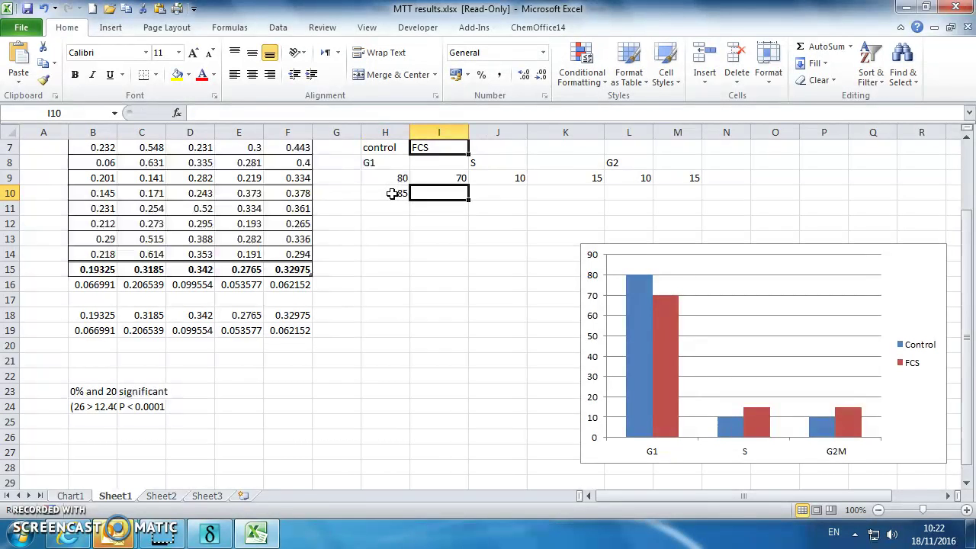
type("75")
key("Return")
type("76")
key("Return")
type("77")
key("Left")
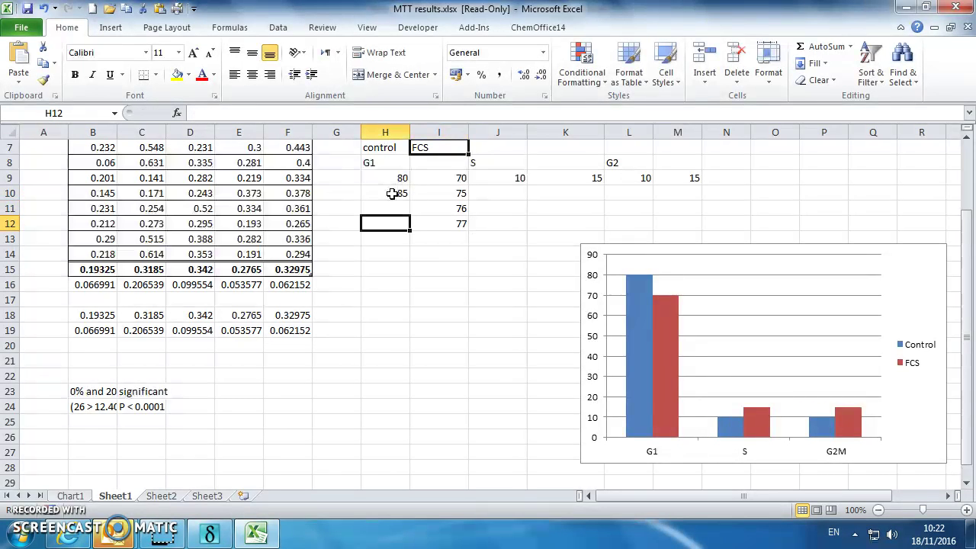
Add the remaining control replicates 80, 85, 77 and FCS value 70, and select H7:I7
type("80")
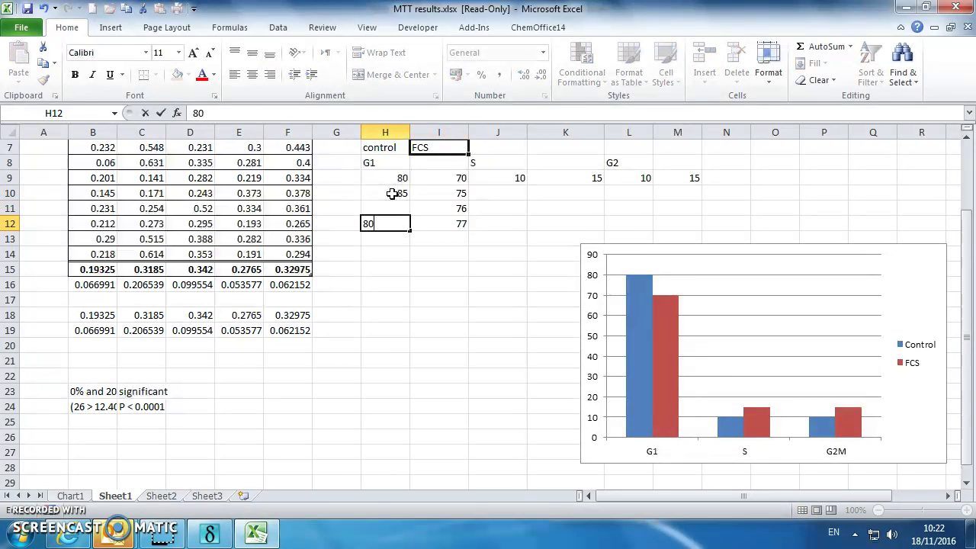
key("Up")
type("8")
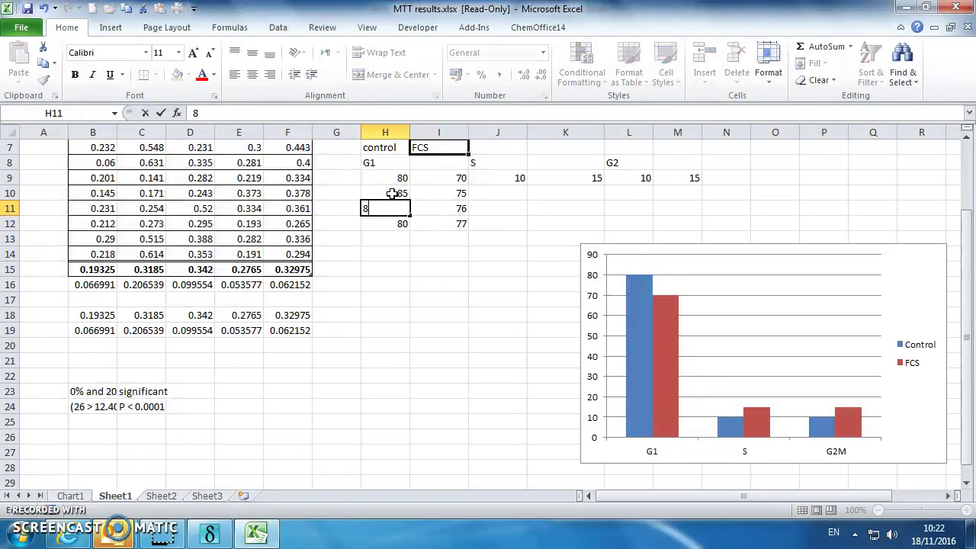
key("Return")
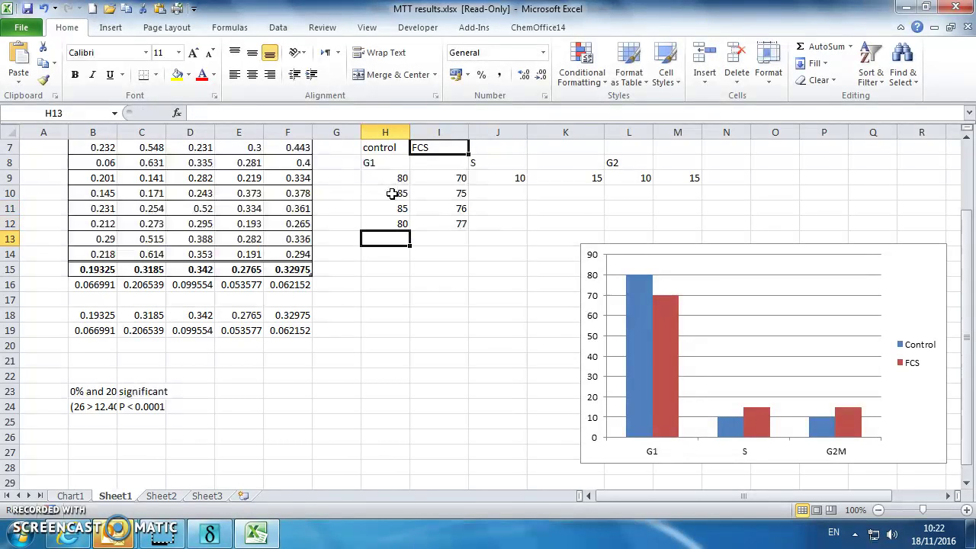
type("77")
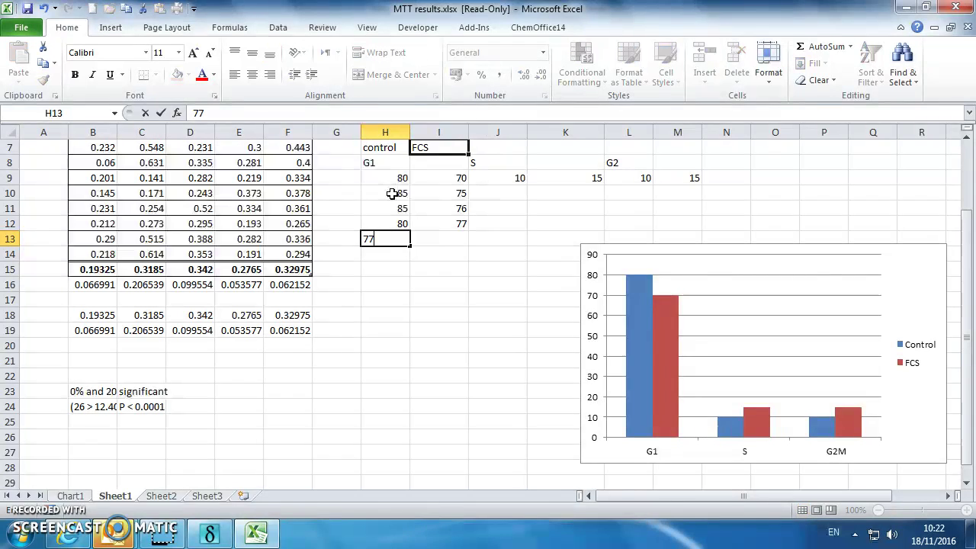
key("Tab")
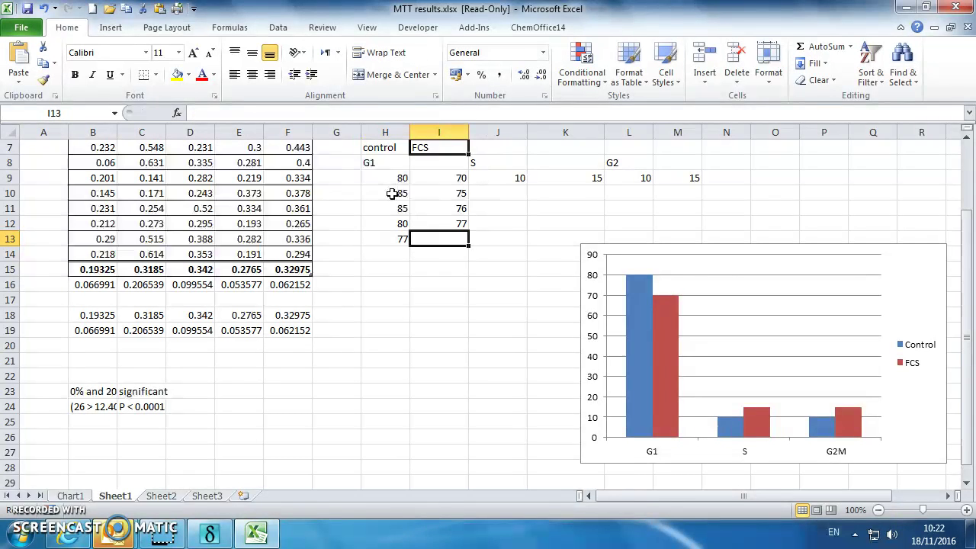
type("70")
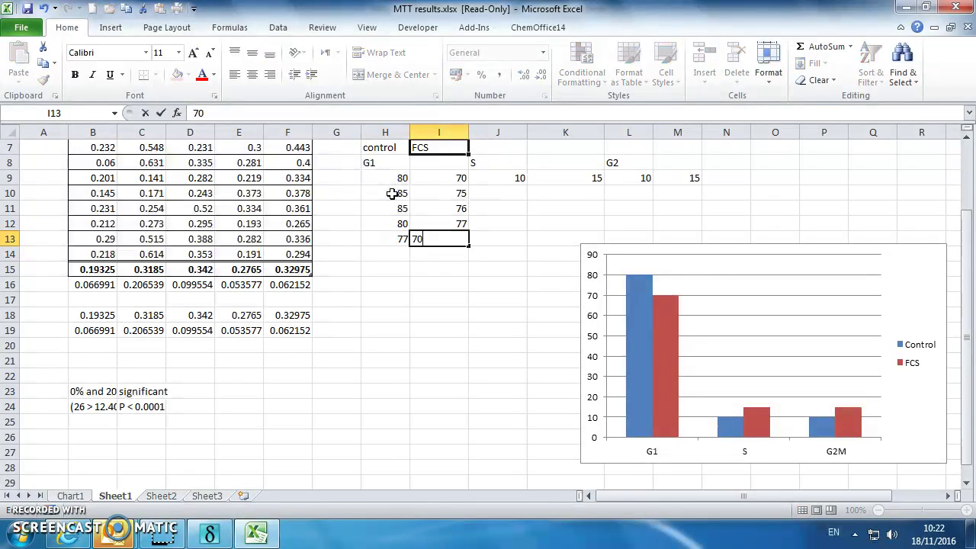
left_click(442, 282)
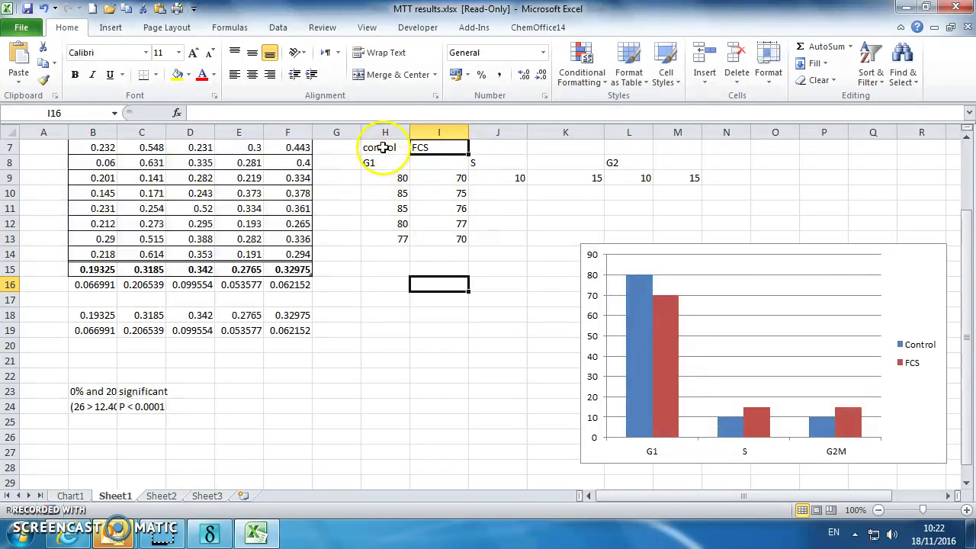
left_click_drag(383, 147, 436, 239)
Copy the control/FCS G1 block and paste it into StatsDirect's Data 1 sheet at A16
right_click(436, 229)
left_click(489, 253)
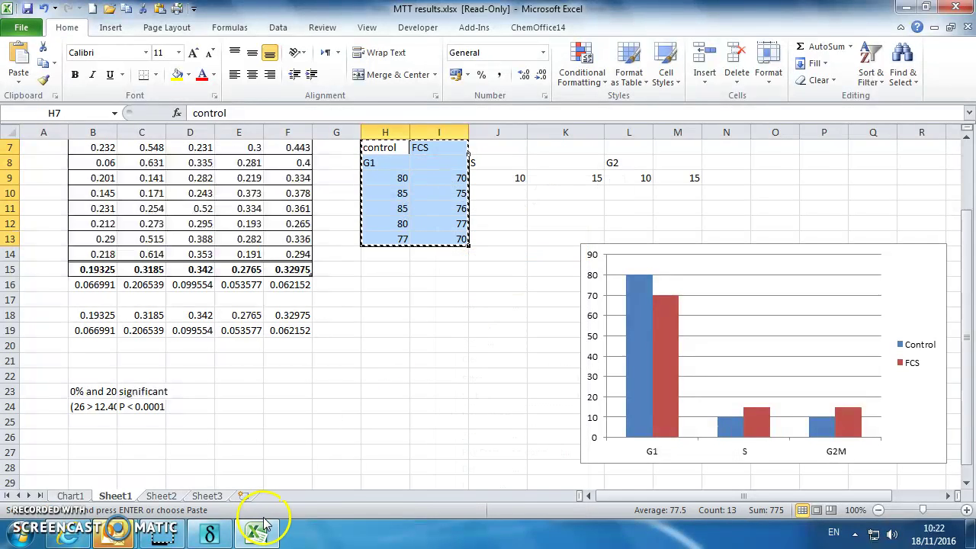
left_click(210, 532)
left_click(152, 114)
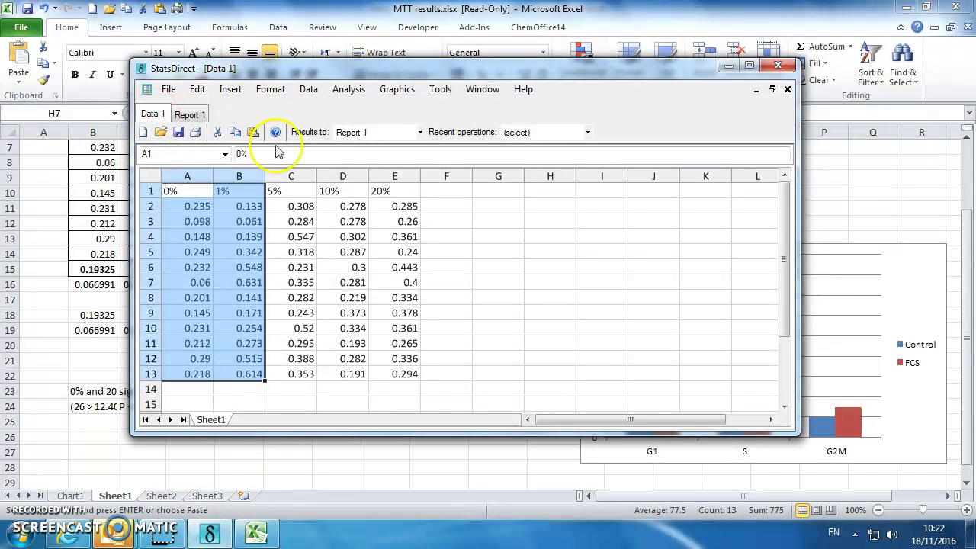
scroll(231, 235, "down", 4)
left_click(188, 233)
right_click(188, 235)
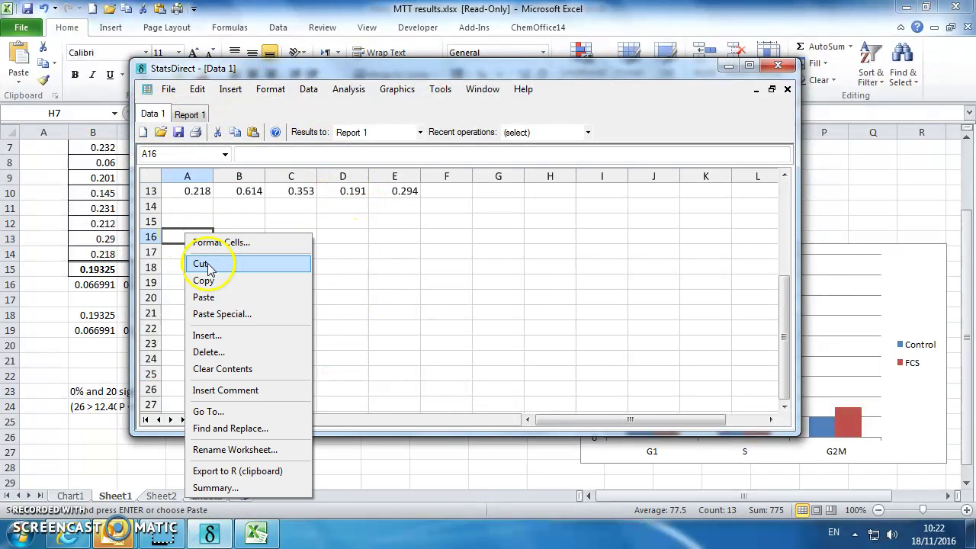
left_click(216, 298)
Delete the G1 label from cell A17
left_click(466, 331)
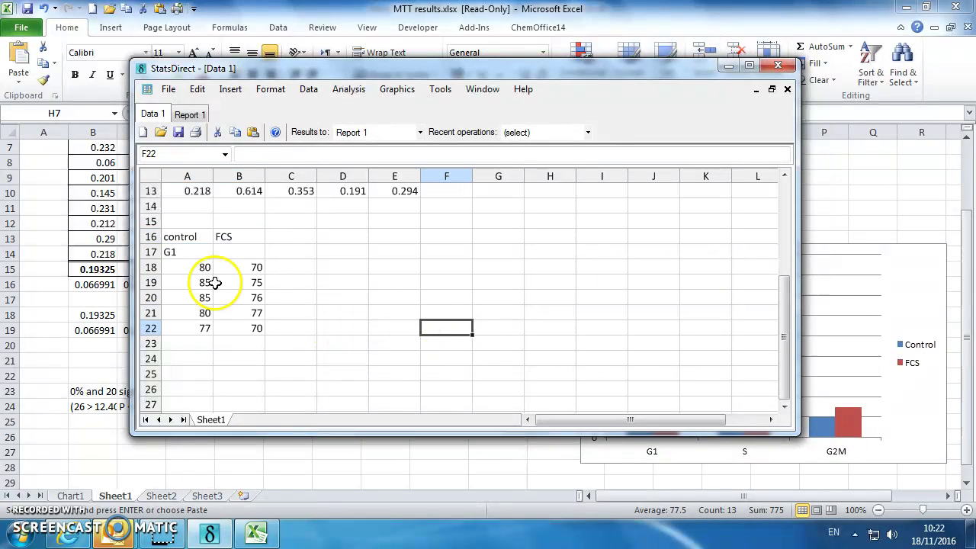
left_click(196, 265)
left_click(177, 251)
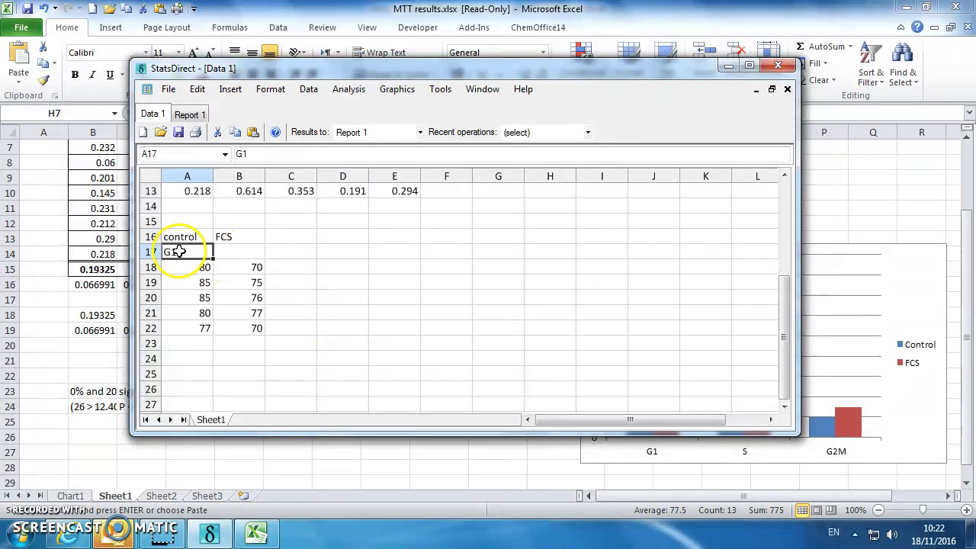
key("Delete")
Move the control and FCS headers down to row 17 and select the headed columns
left_click(181, 235)
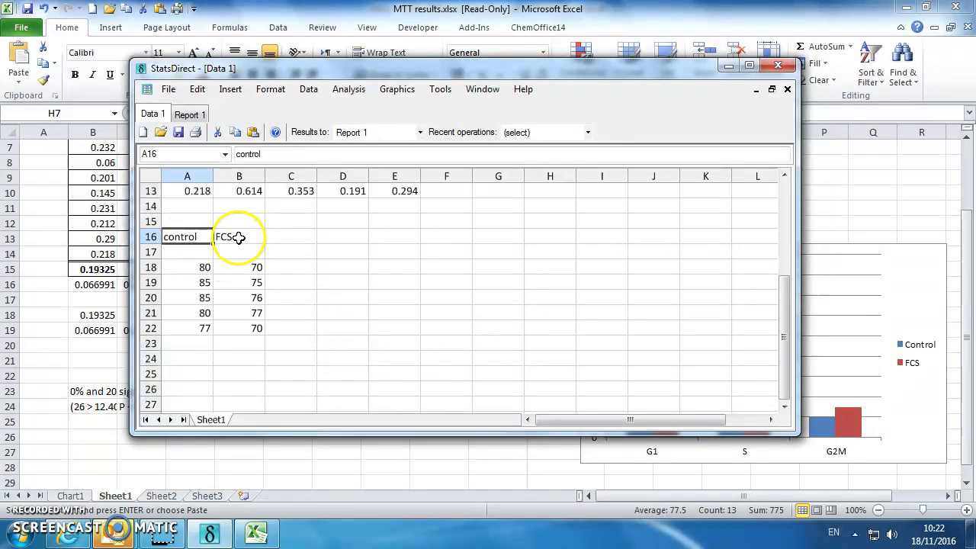
left_click(199, 250)
left_click(232, 235)
left_click_drag(185, 237, 235, 238)
right_click(236, 239)
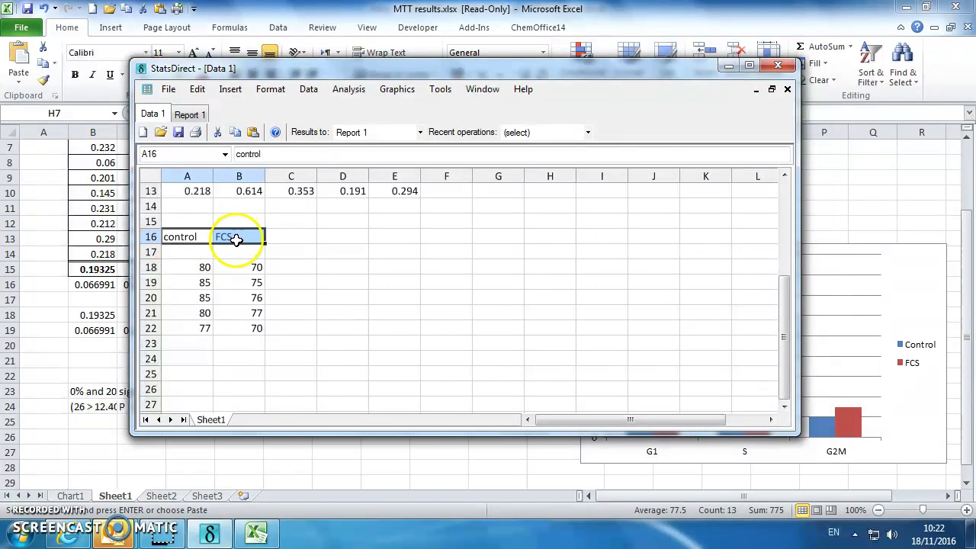
left_click(257, 272)
left_click(190, 251)
right_click(190, 253)
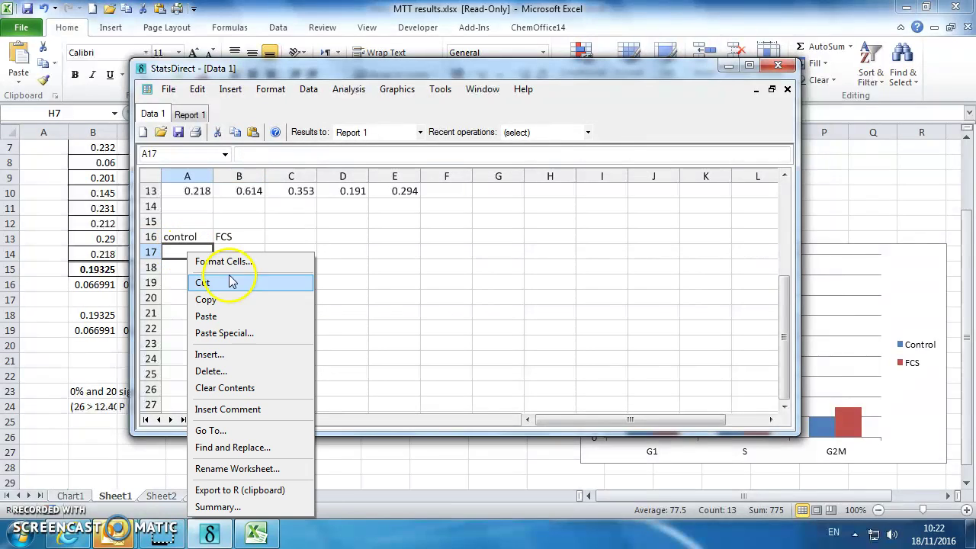
left_click(218, 314)
left_click(207, 267)
left_click_drag(197, 252, 254, 327)
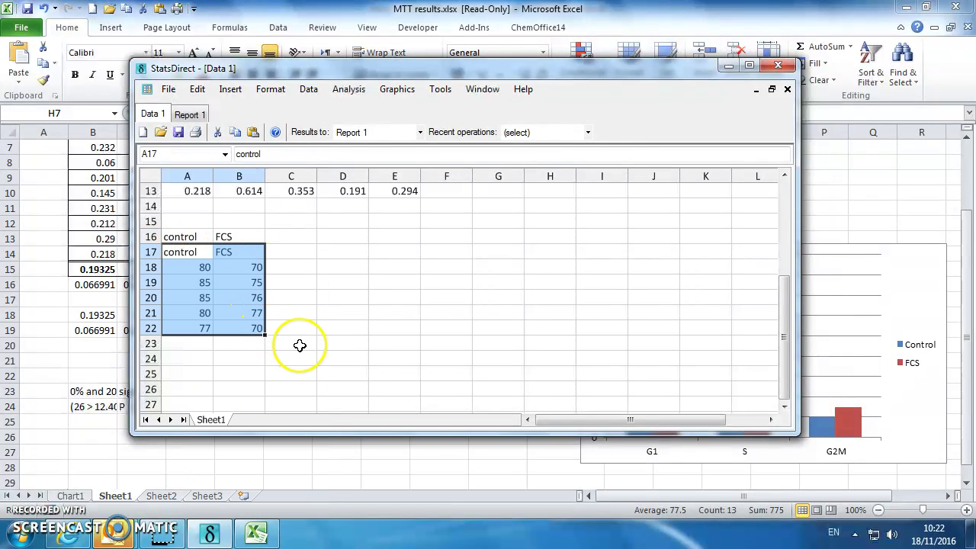
Run a Mann-Whitney U test on control vs FCS (U = 24.5, P = 0.0159) and select the report text
left_click(349, 90)
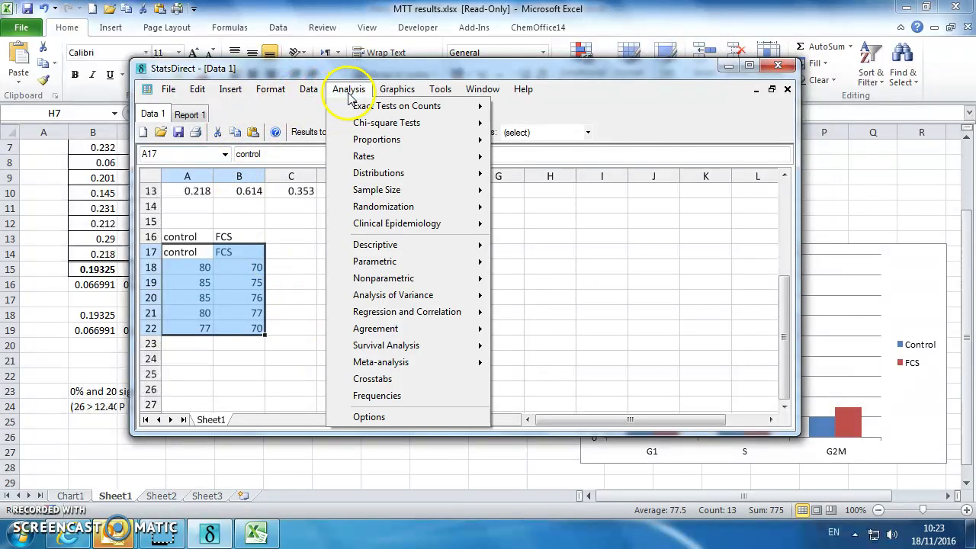
mouse_move(416, 272)
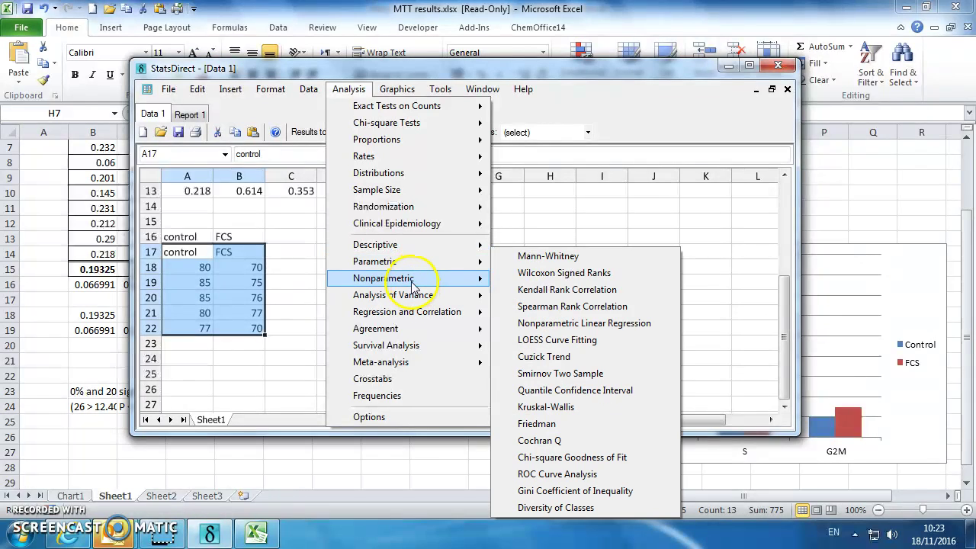
left_click(561, 259)
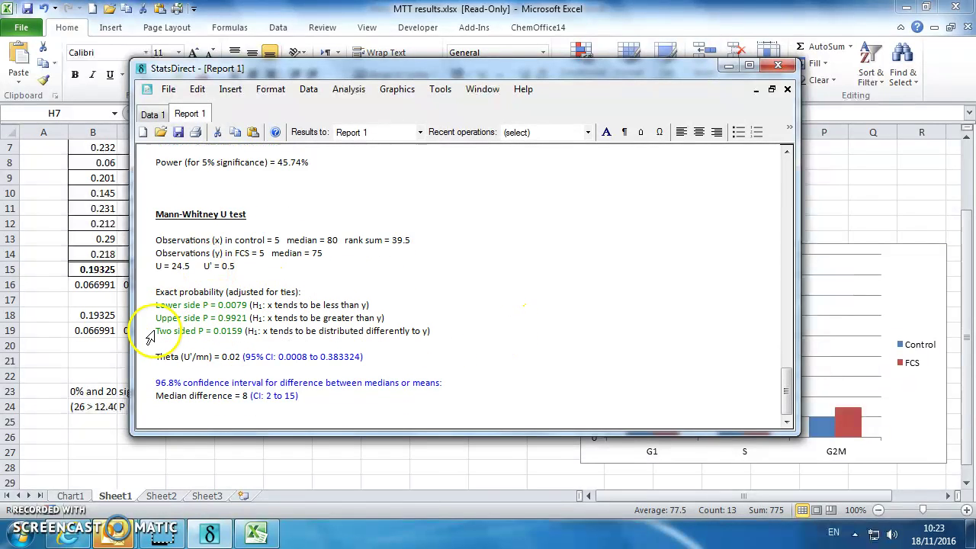
left_click_drag(157, 332, 254, 335)
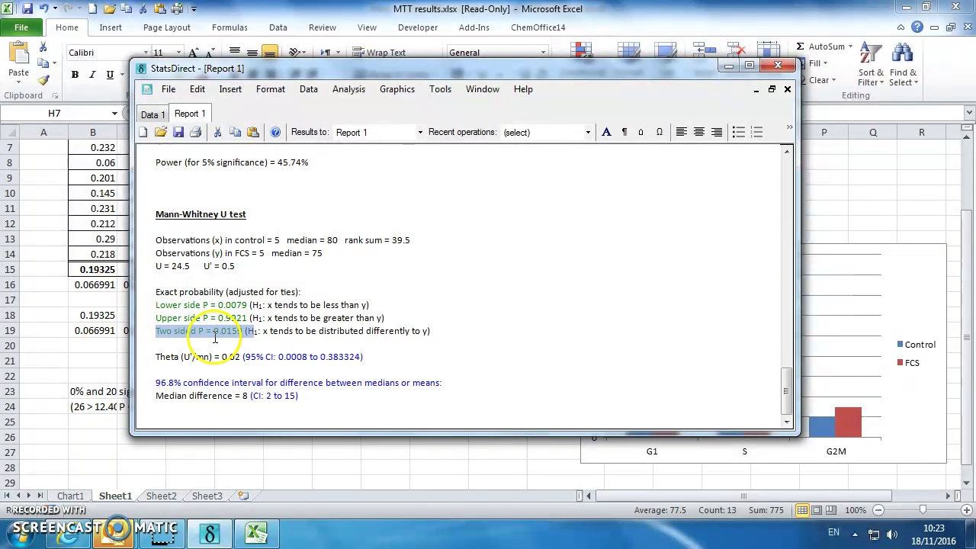
left_click(437, 333)
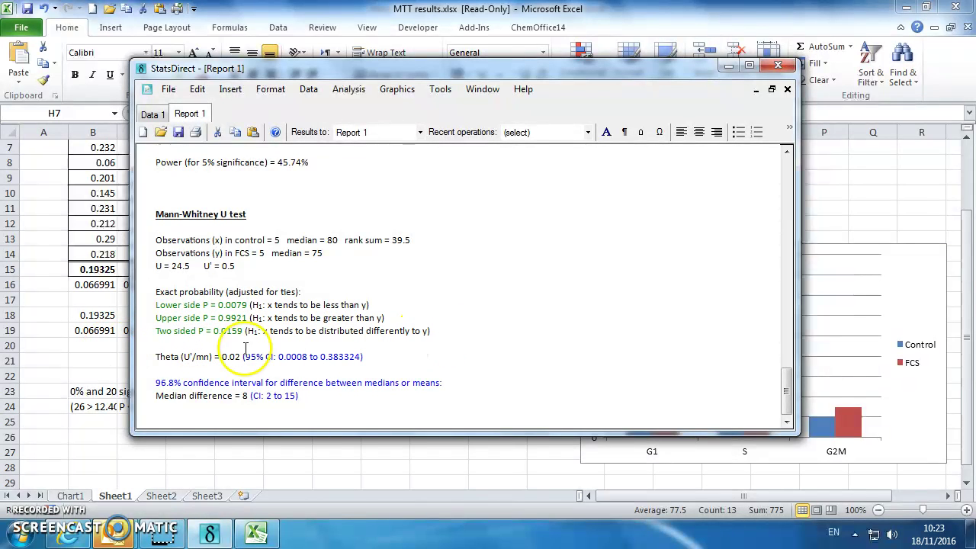
left_click_drag(158, 220, 405, 394)
Copy the Mann-Whitney results and paste them as text into Excel cell H16
right_click(338, 331)
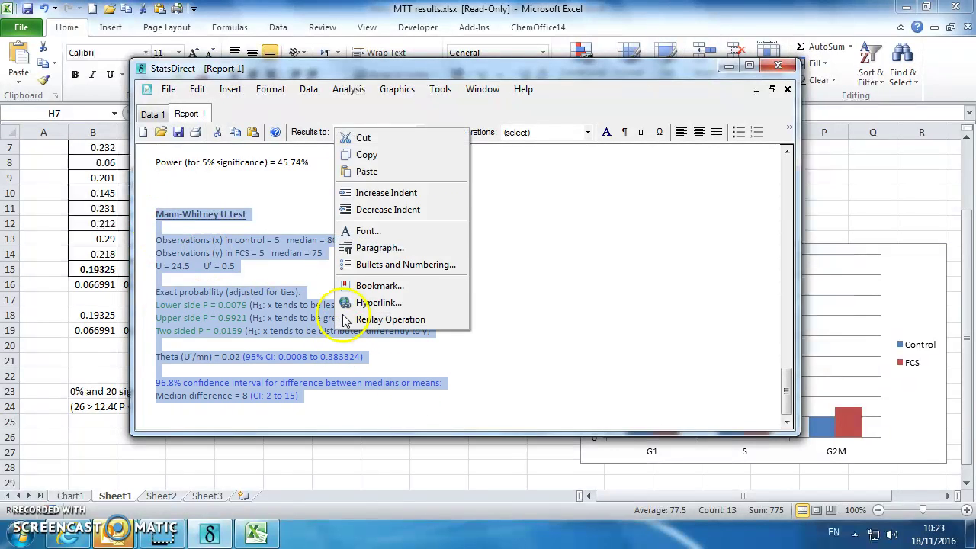
left_click(364, 152)
key("alt+Tab")
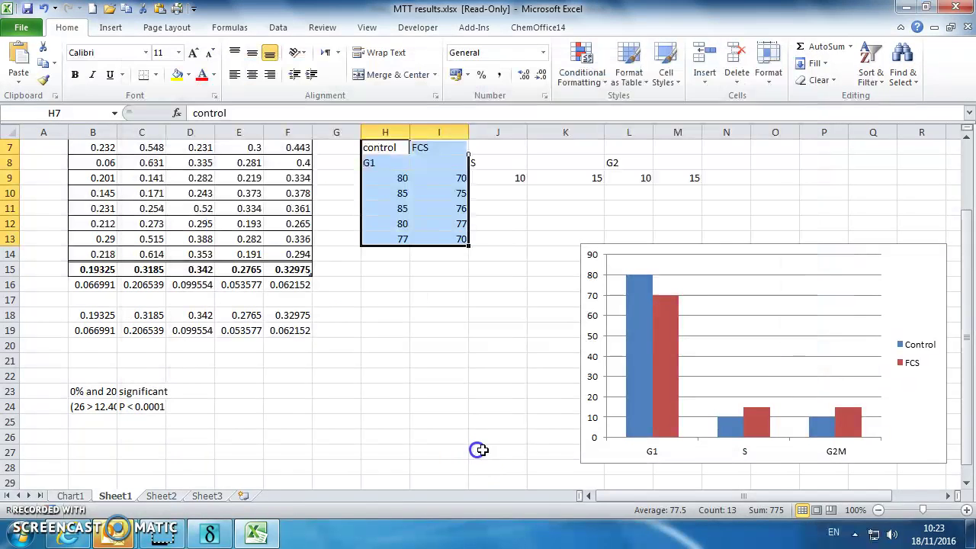
right_click(385, 288)
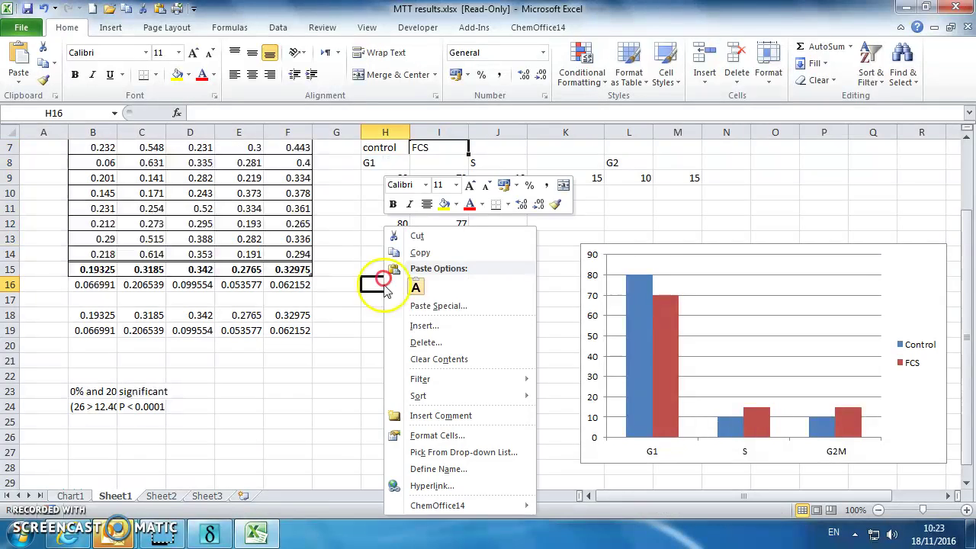
left_click(418, 307)
left_click(294, 218)
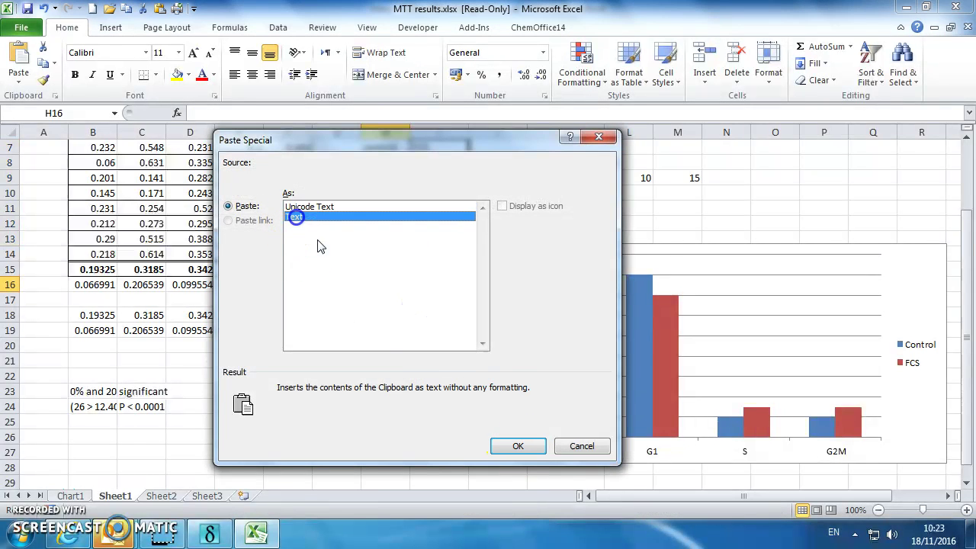
left_click(518, 447)
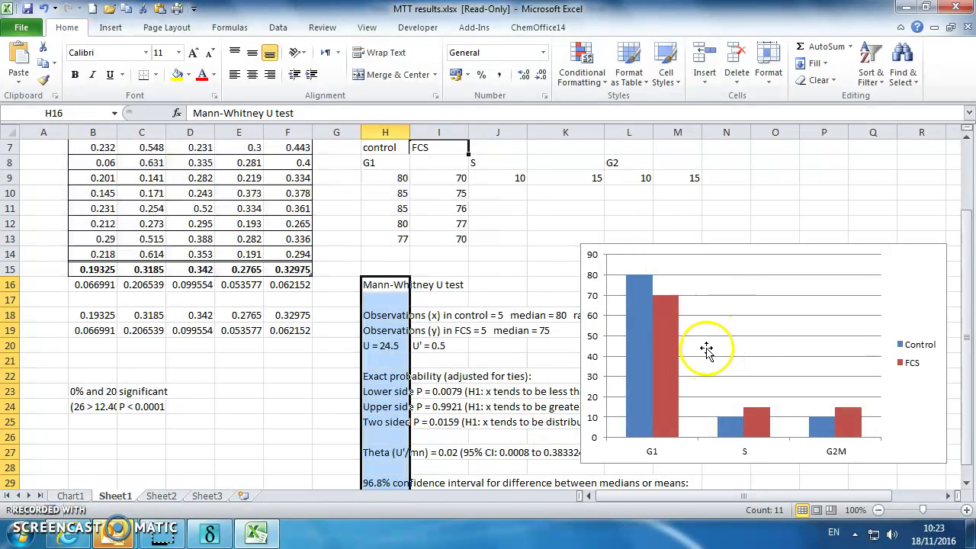
Move the chart onto its own new sheet, Chart2
right_click(734, 301)
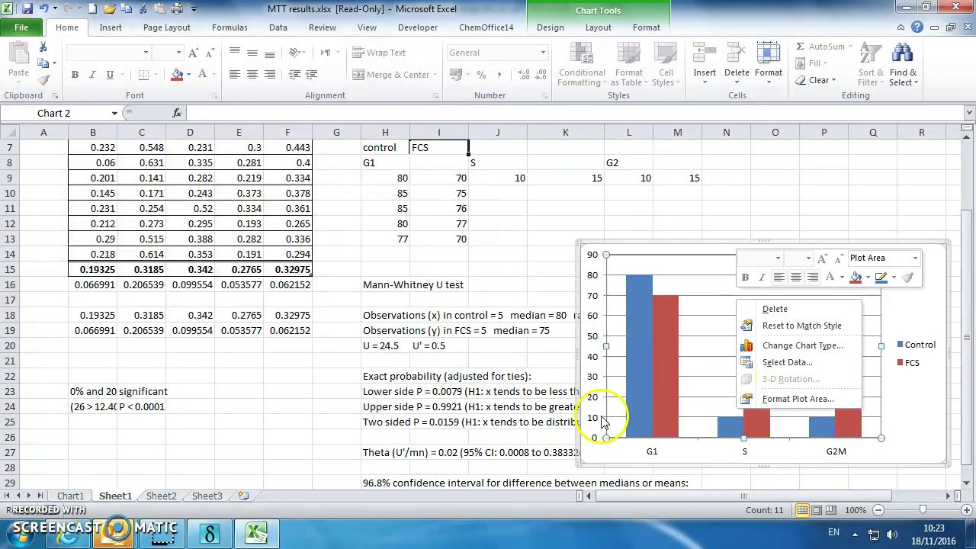
right_click(603, 453)
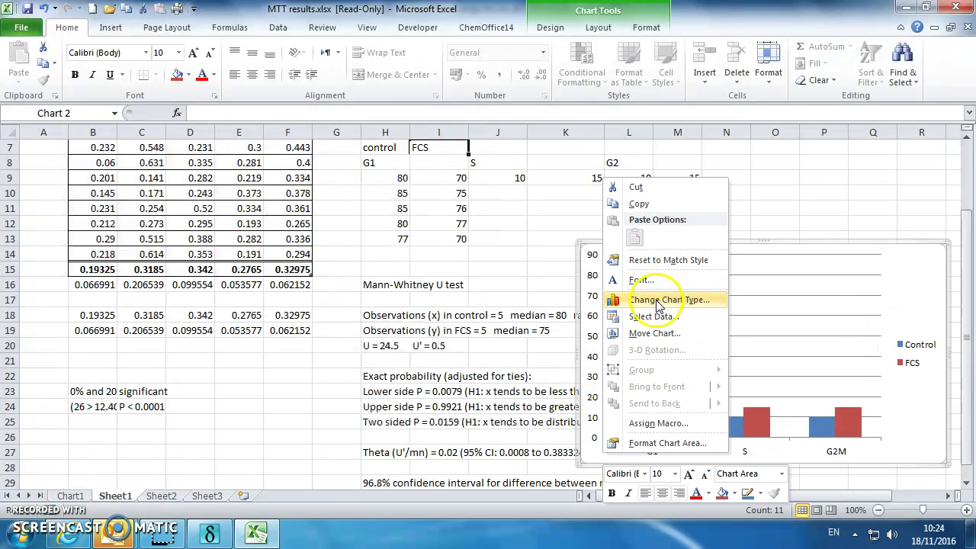
left_click(654, 333)
left_click(559, 307)
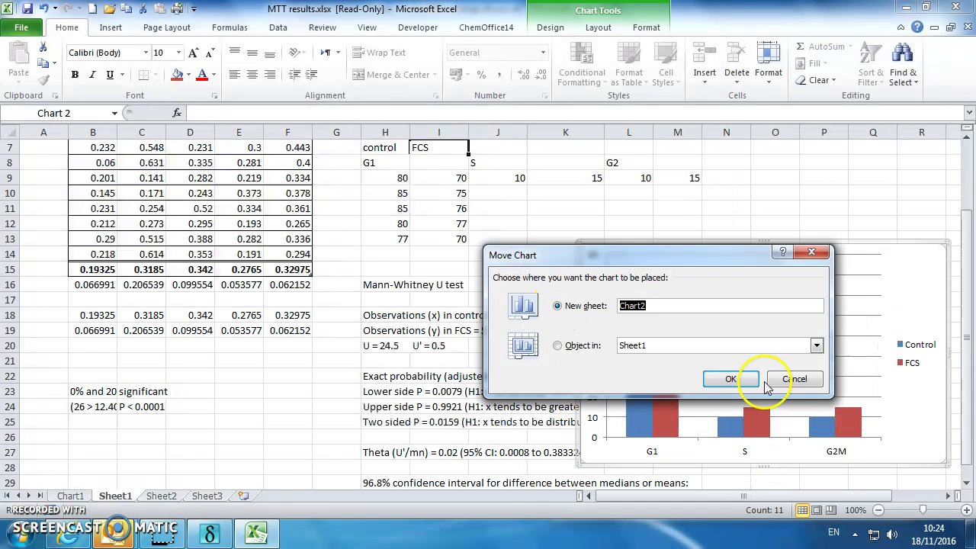
left_click(728, 379)
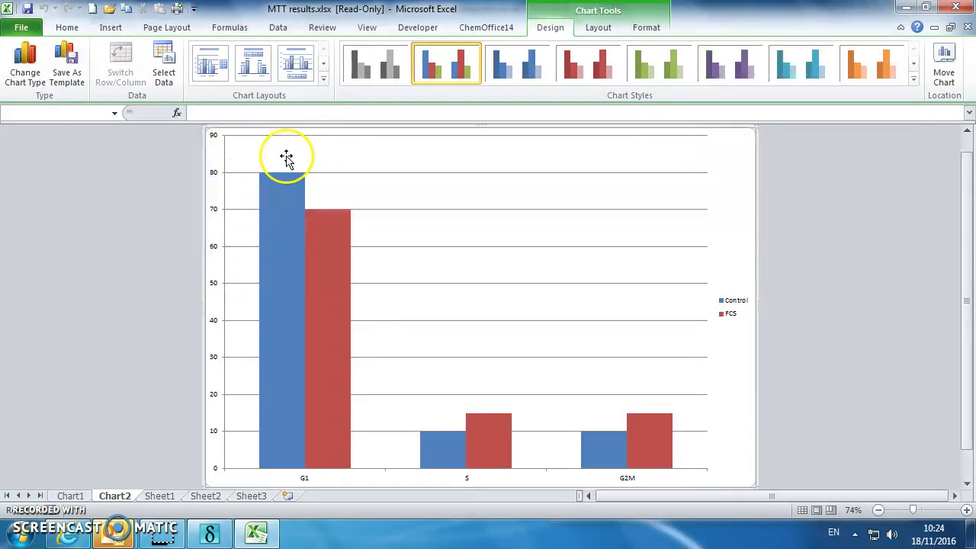
Insert a horizontal text box holding an asterisk over the G1 bars
left_click(111, 29)
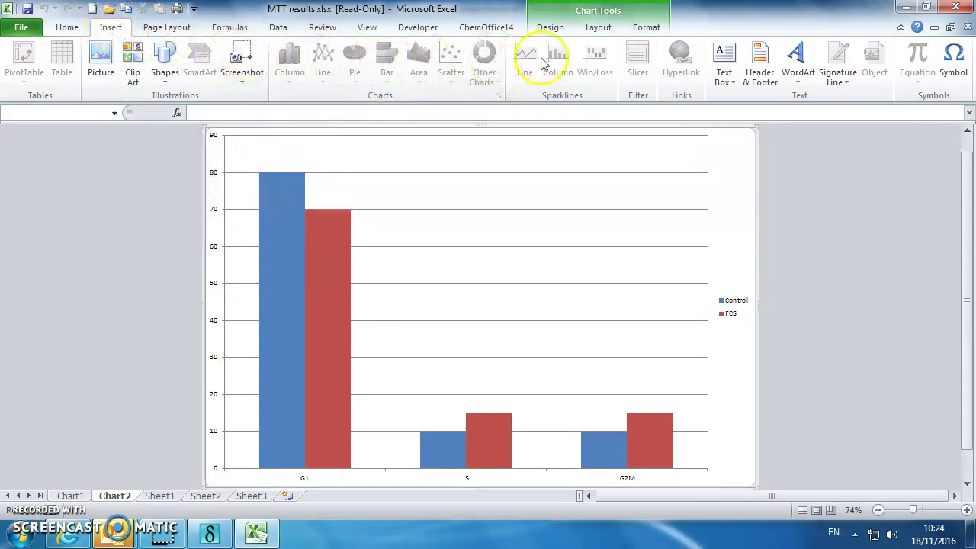
left_click(724, 79)
left_click(738, 99)
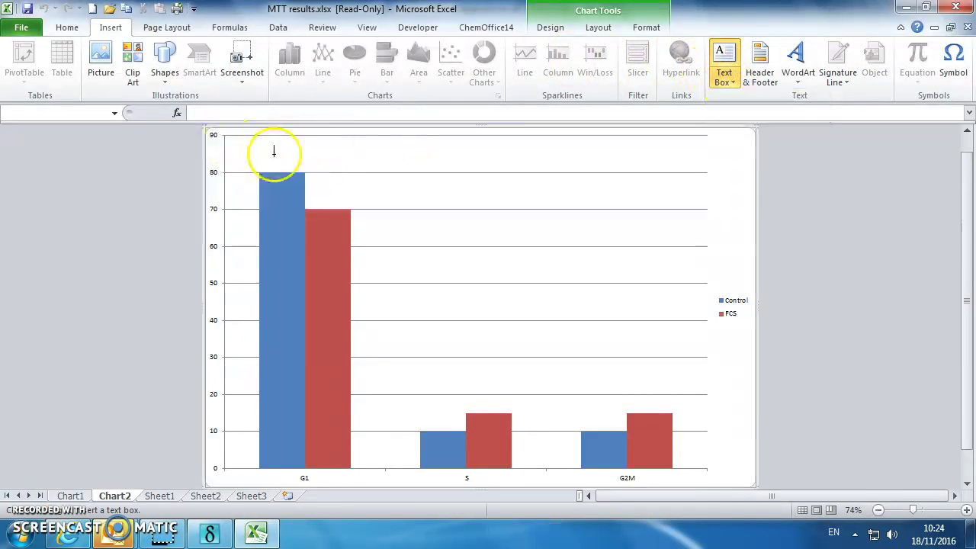
left_click(299, 152)
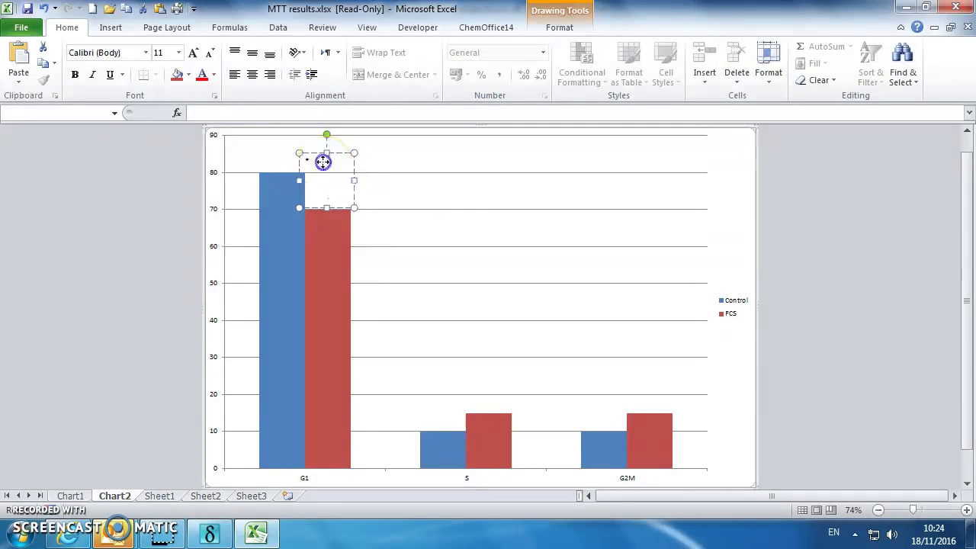
left_click(309, 162)
left_click(304, 158)
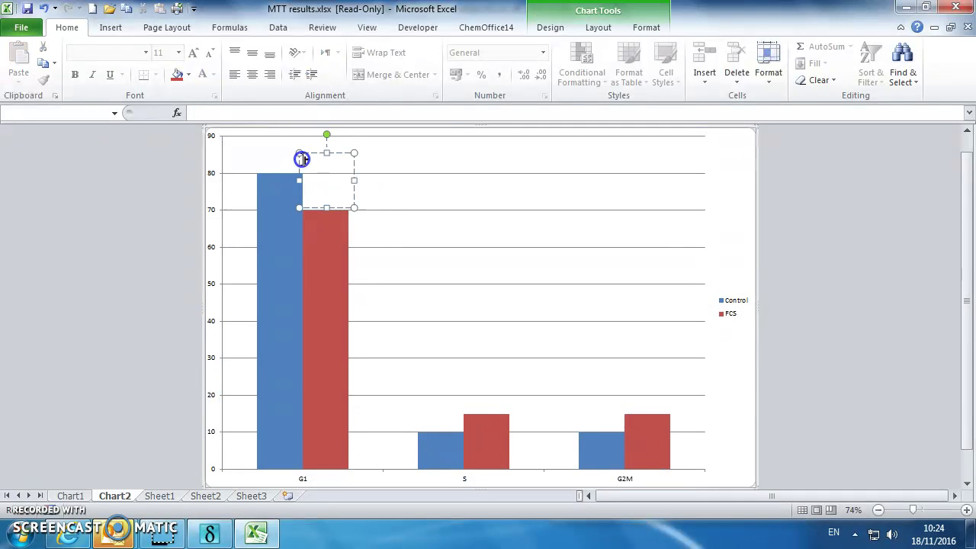
Enlarge the asterisk to font size 20 and position it just above the G1 bars
left_click(194, 53)
left_click(193, 53)
left_click(194, 54)
left_click(193, 53)
left_click_drag(314, 209, 307, 196)
left_click(115, 33)
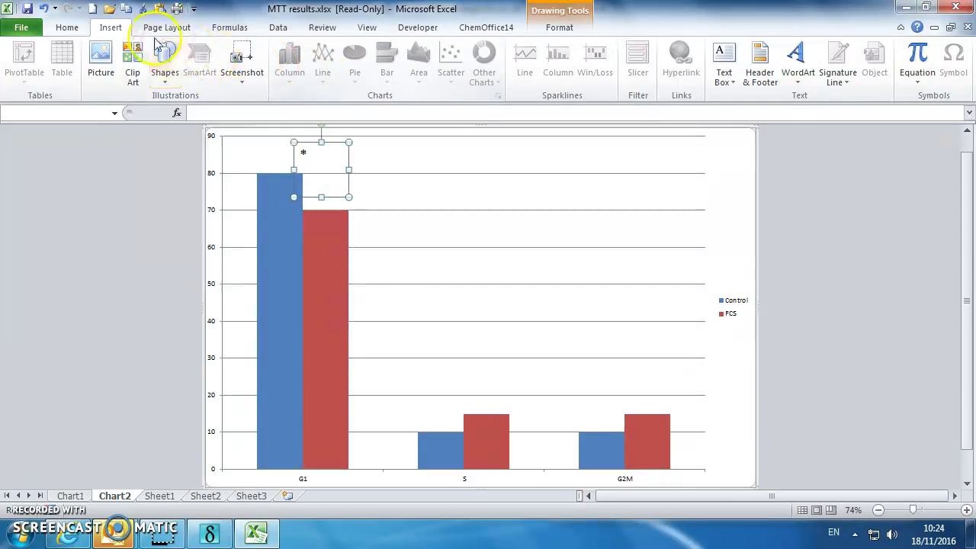
left_click(196, 186)
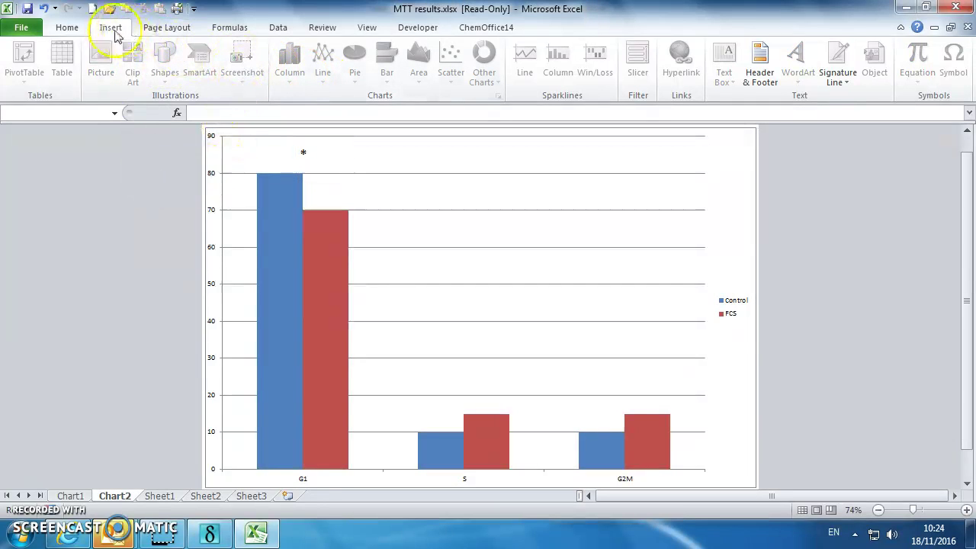
Draw a short straight line under the asterisk, bridging the Control and FCS G1 bars
left_click(66, 28)
left_click(110, 27)
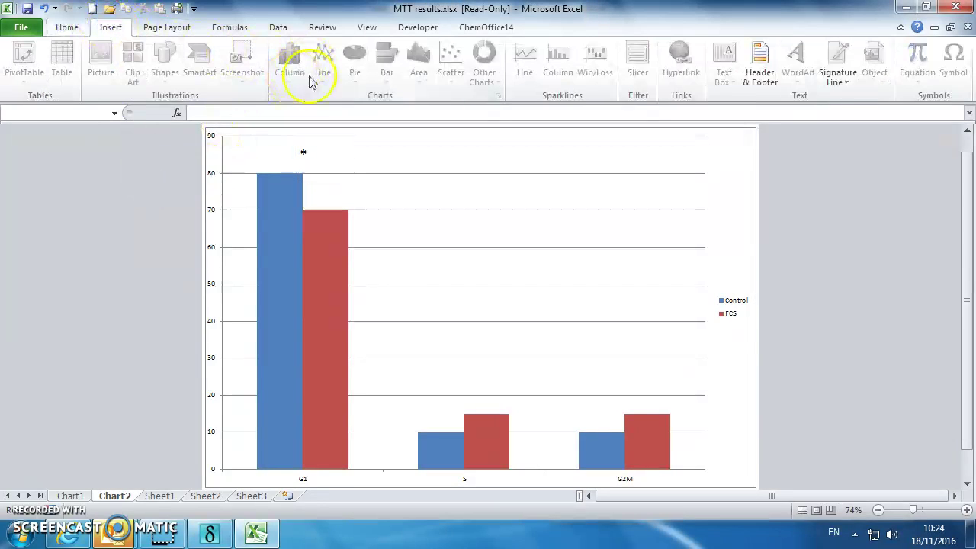
left_click(221, 232)
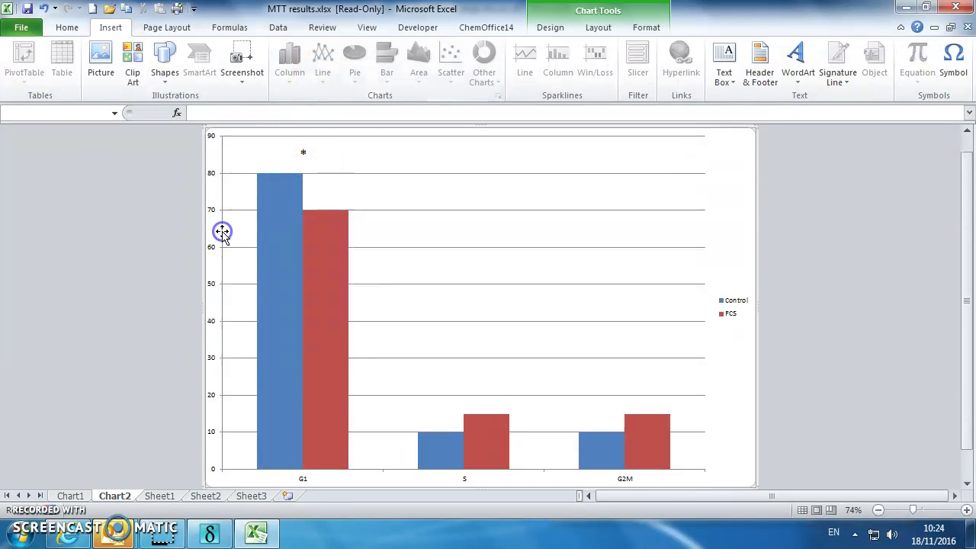
left_click(28, 497)
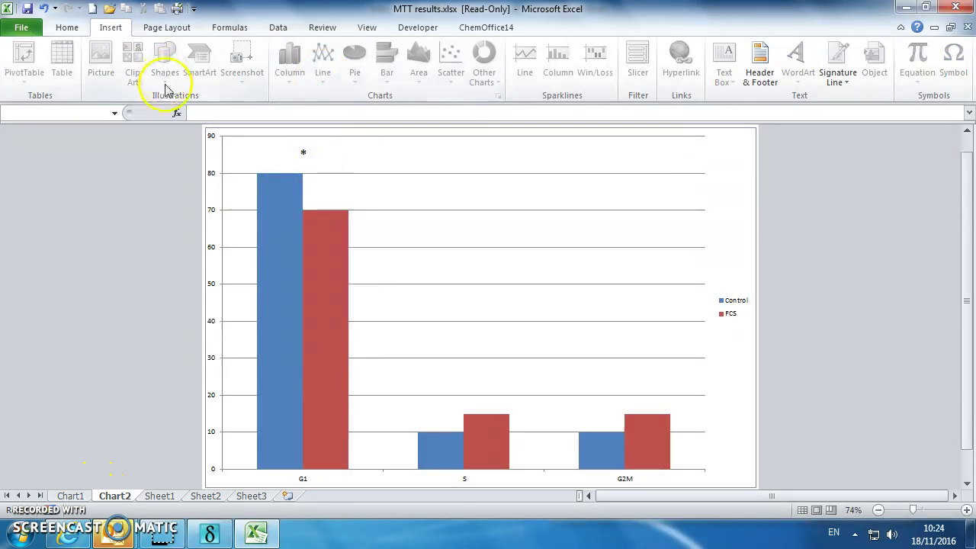
left_click(65, 31)
left_click(115, 29)
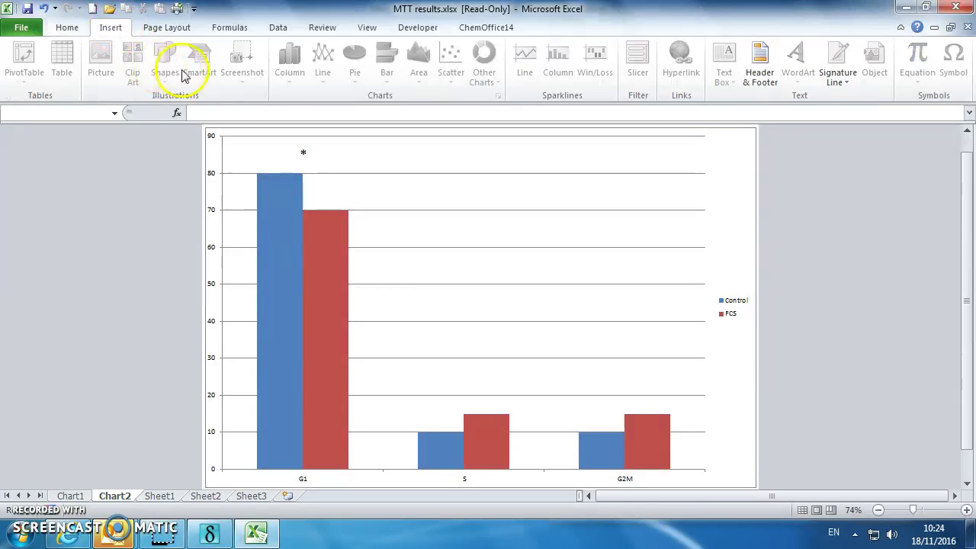
left_click(263, 134)
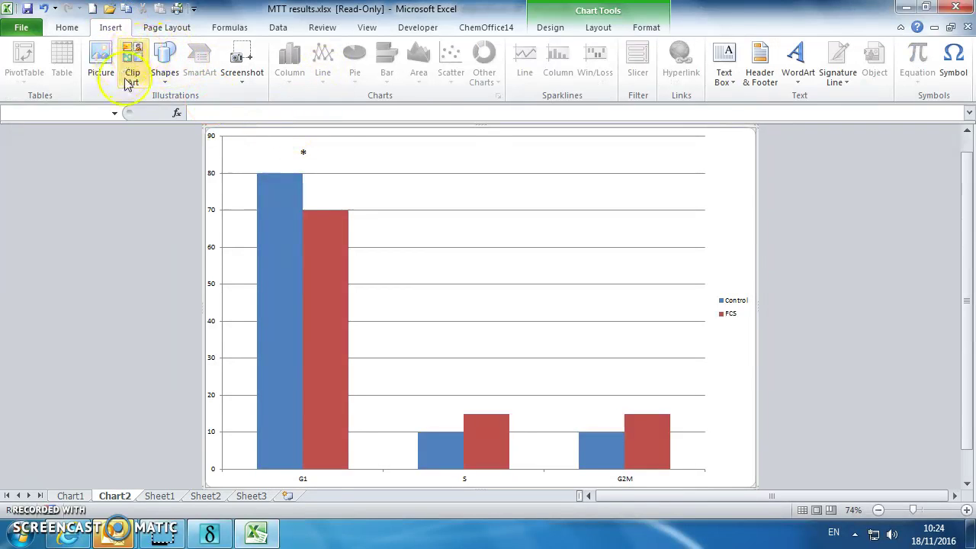
left_click(165, 76)
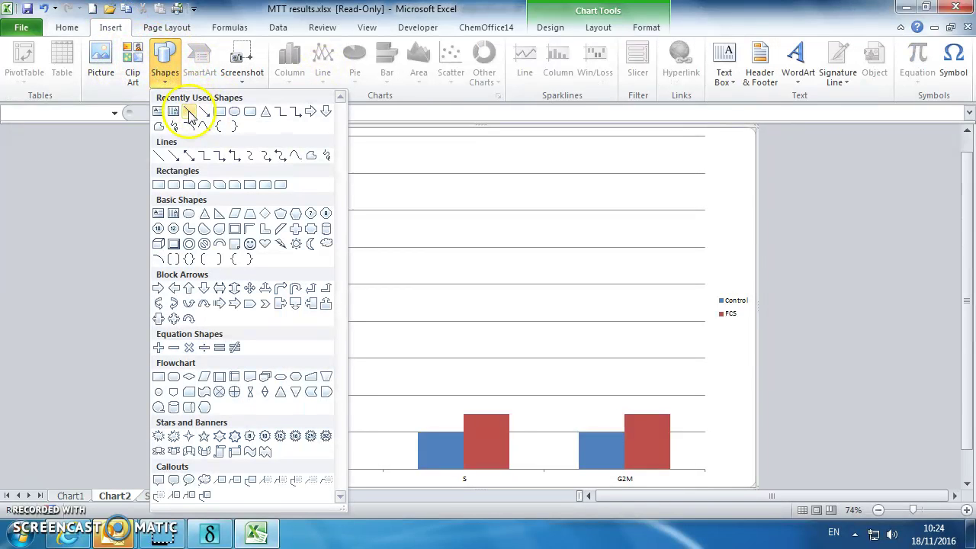
left_click(191, 109)
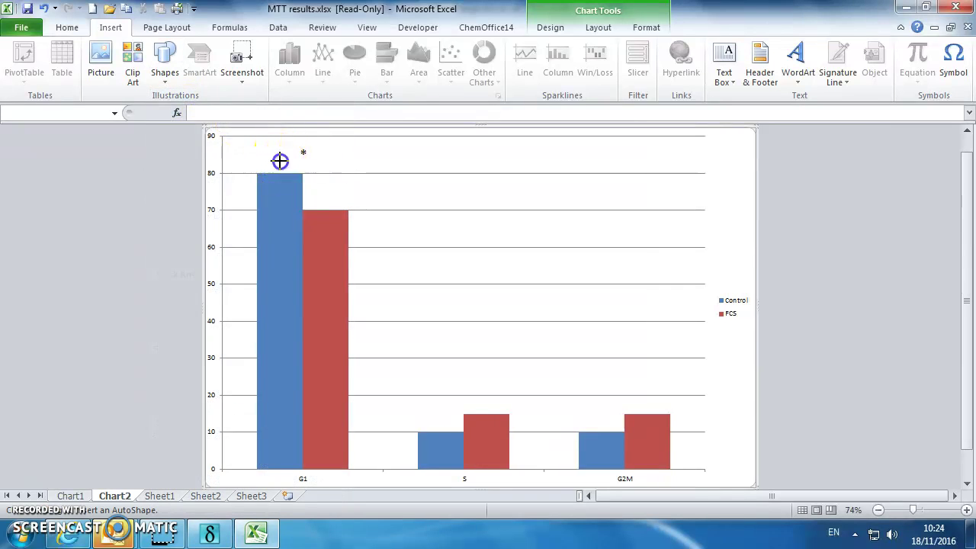
left_click_drag(323, 161, 323, 161)
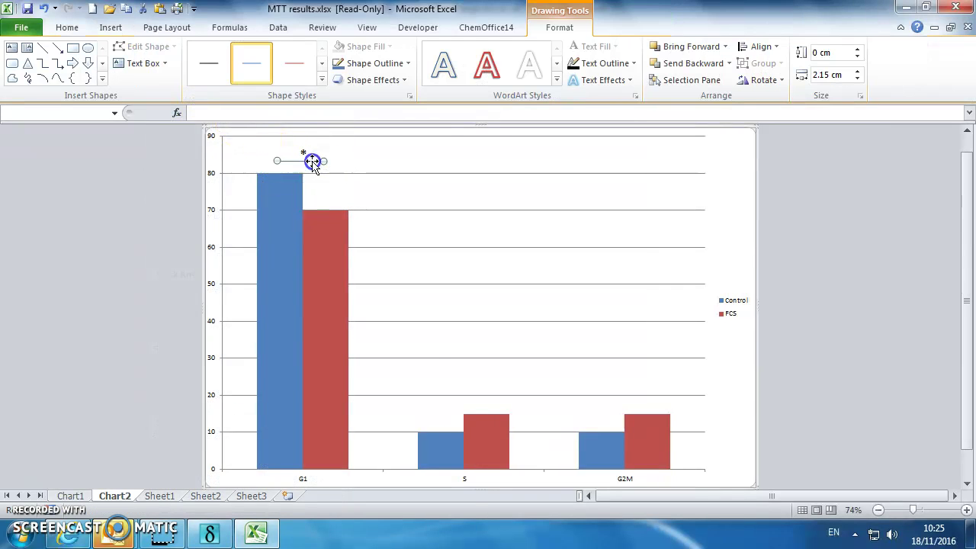
Format the significance line as solid black with a 1.25 pt width
right_click(312, 163)
left_click(380, 407)
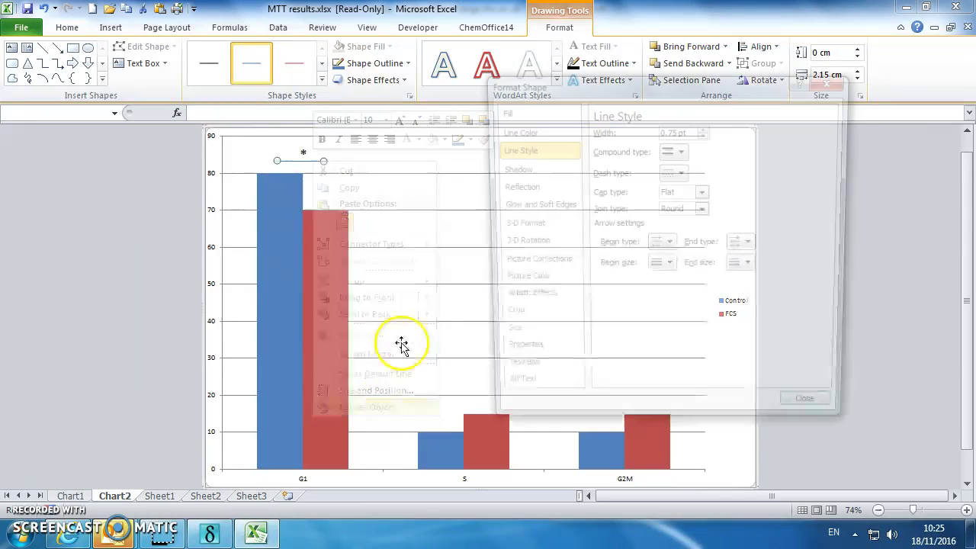
left_click(526, 131)
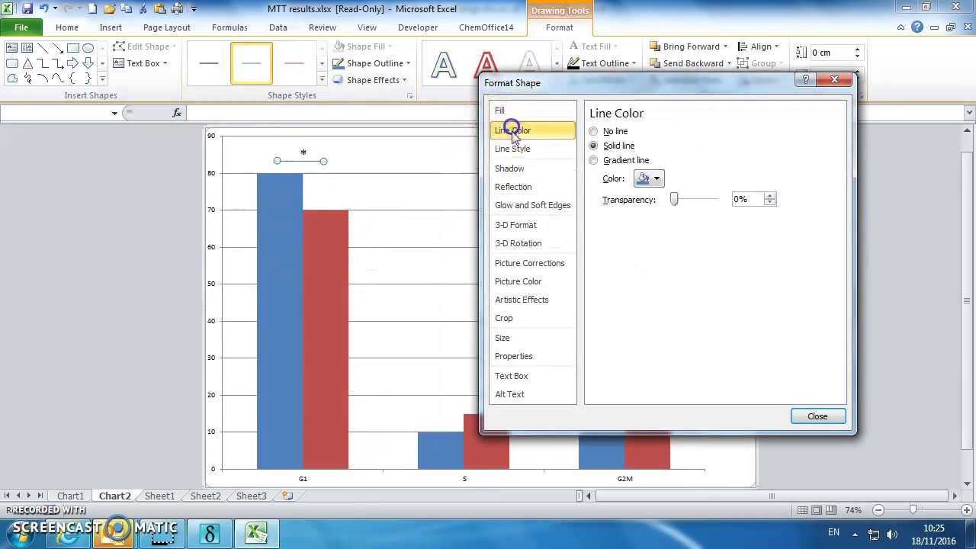
left_click(660, 187)
left_click(652, 208)
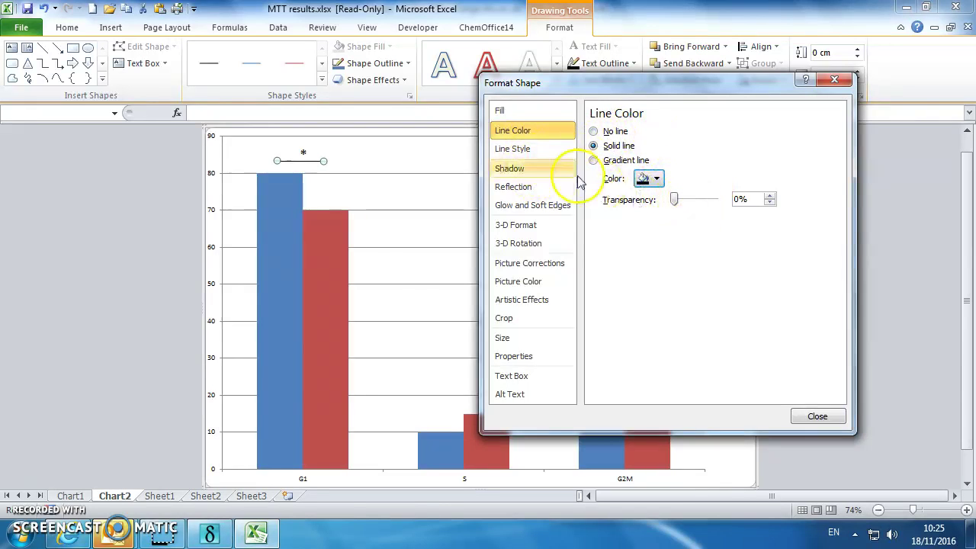
left_click(533, 148)
double_click(706, 126)
left_click(818, 416)
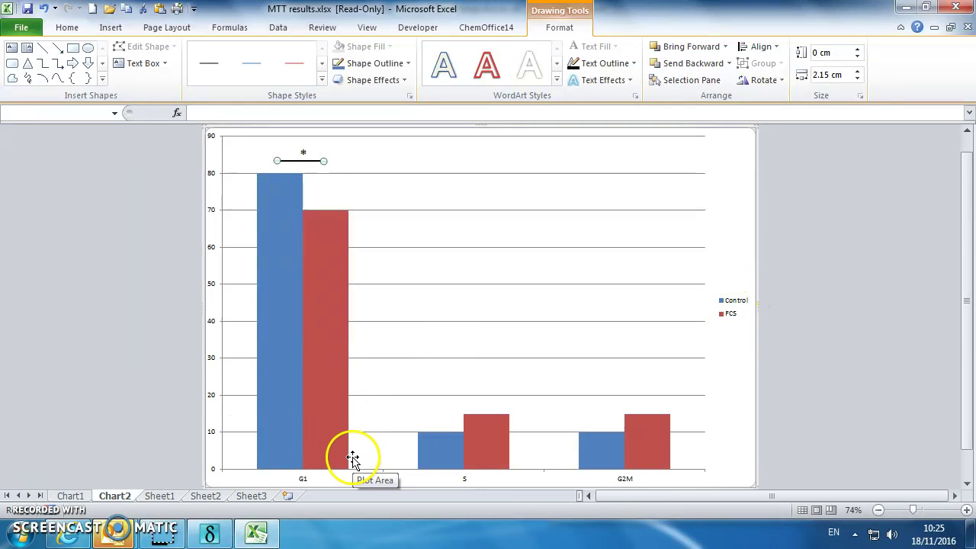
Delete the chart's horizontal gridlines
left_click(543, 284)
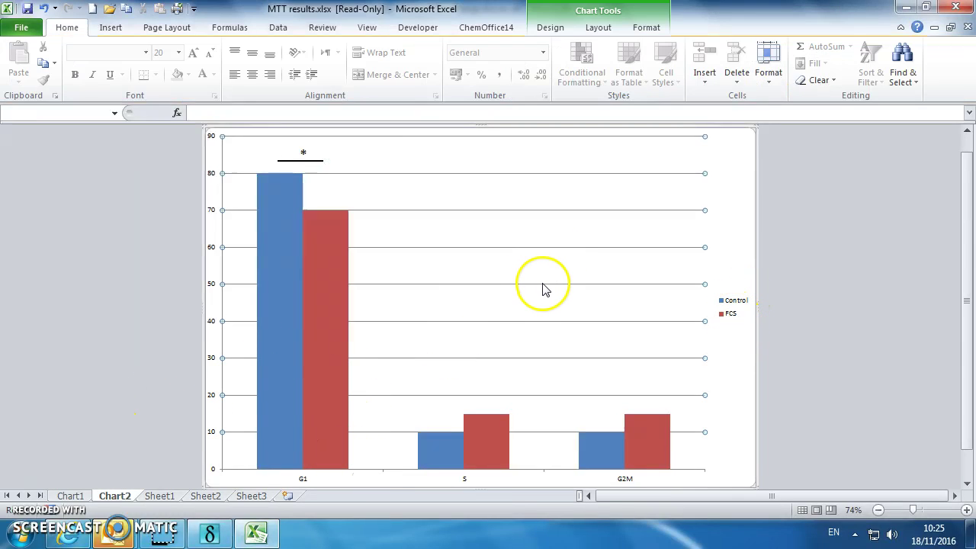
key("Delete")
left_click(192, 301)
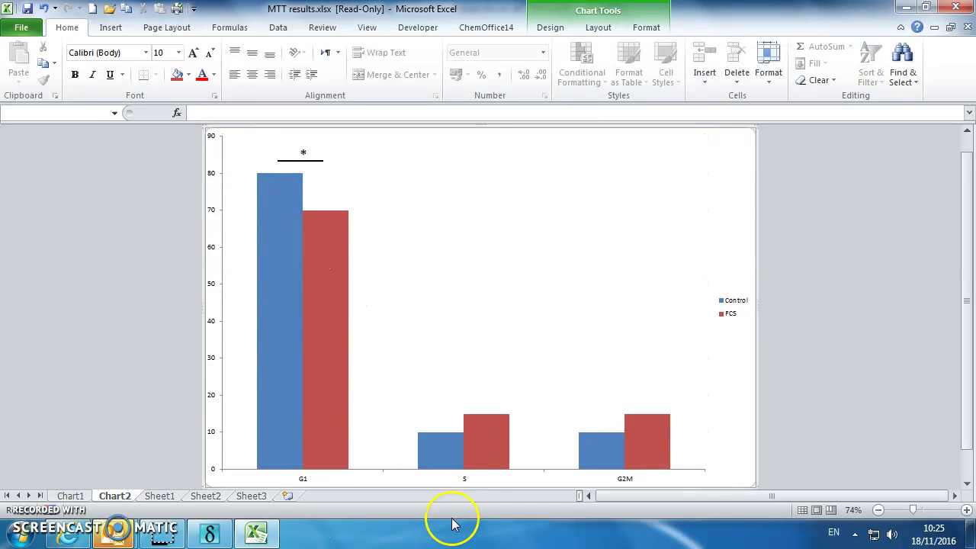